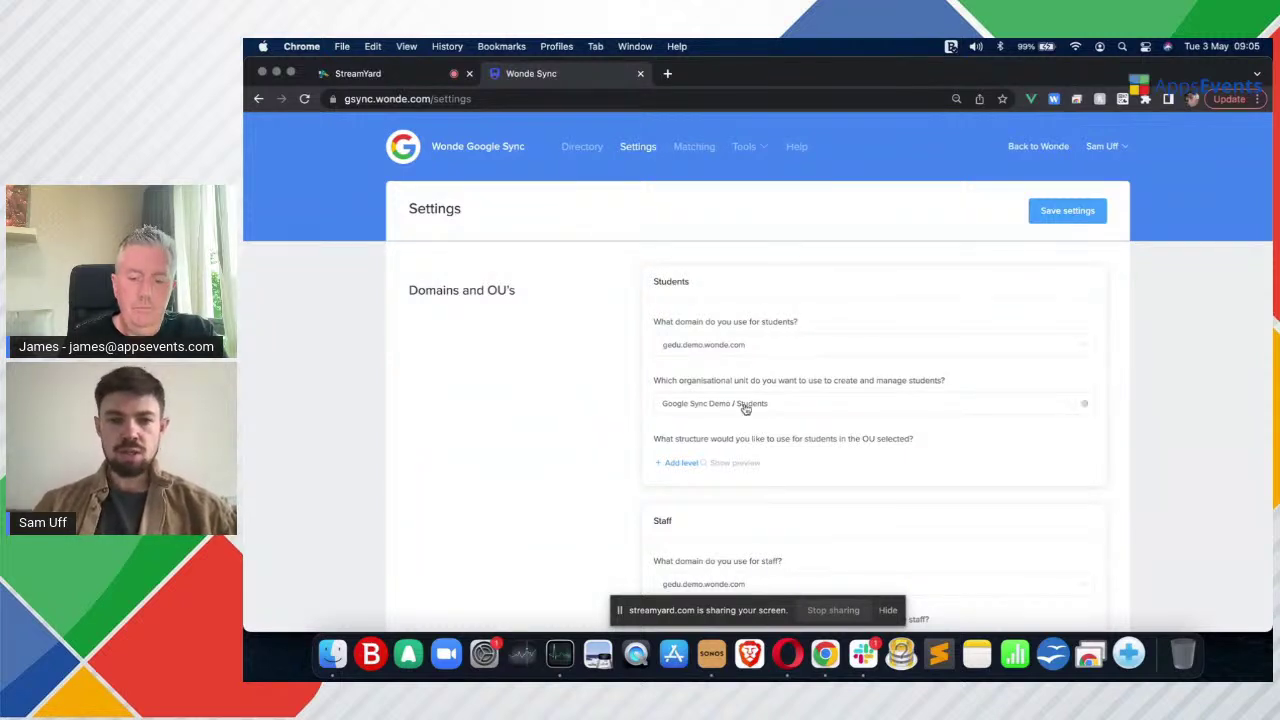
Review the available domains and organisational units for students
click(809, 347)
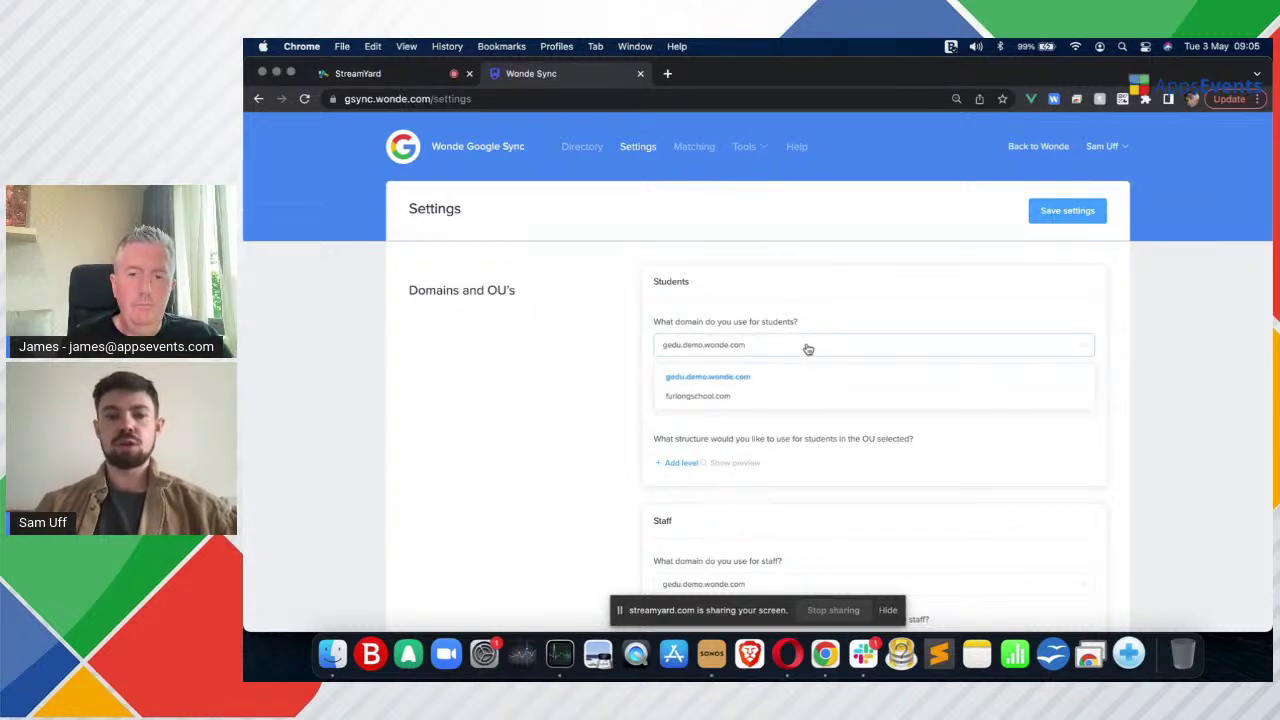
click(808, 347)
click(759, 410)
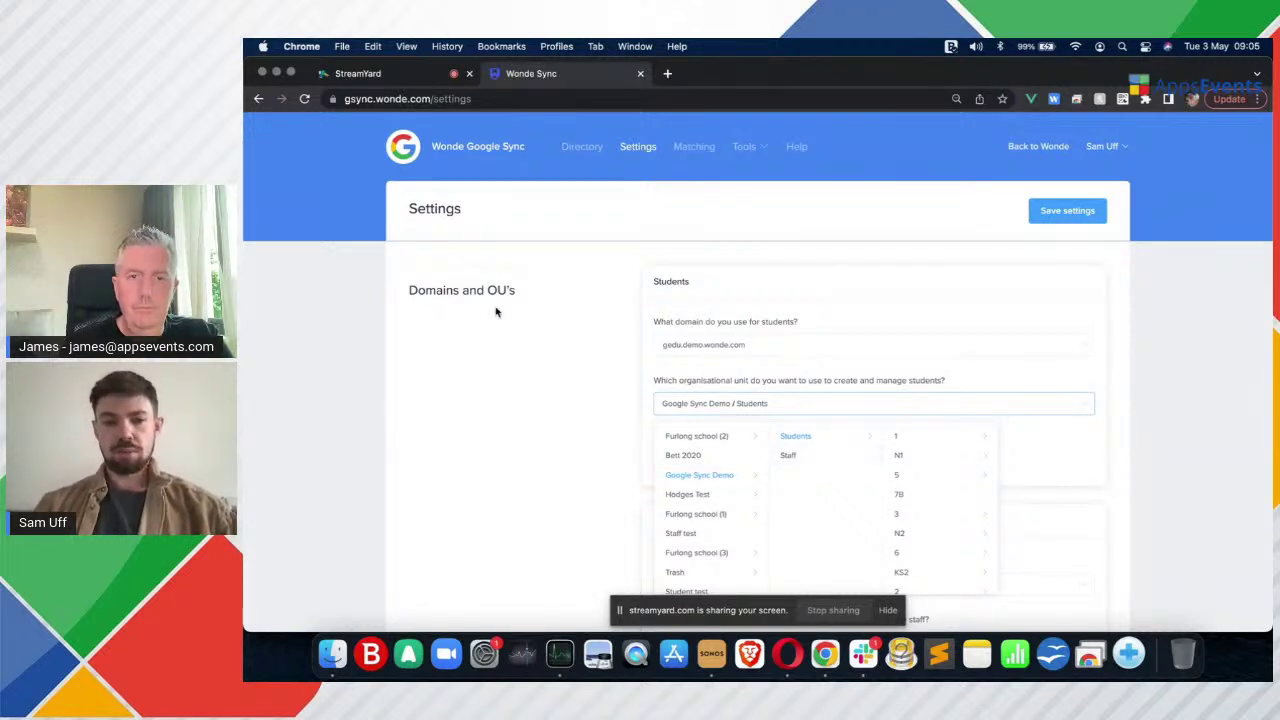
click(644, 550)
Try a student OU structure with Year as level one and Registration Group as level two, and remove both levels
scroll(672, 493, down, 2)
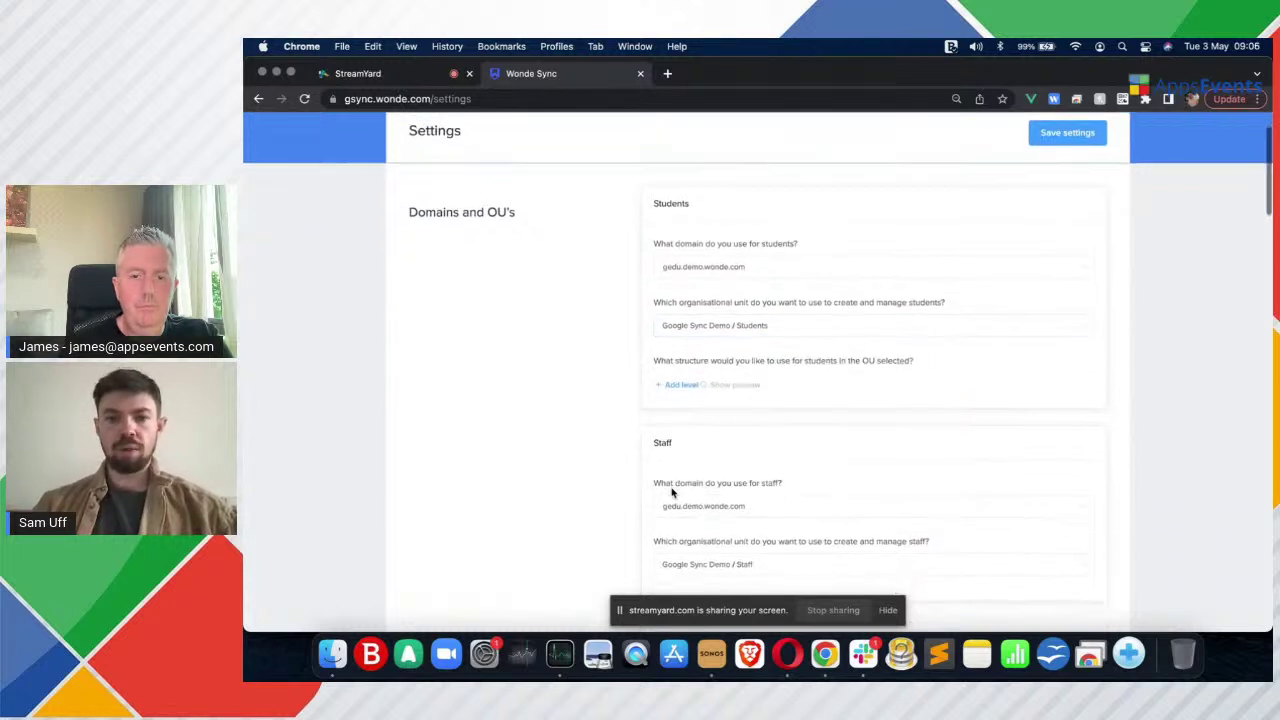
click(682, 389)
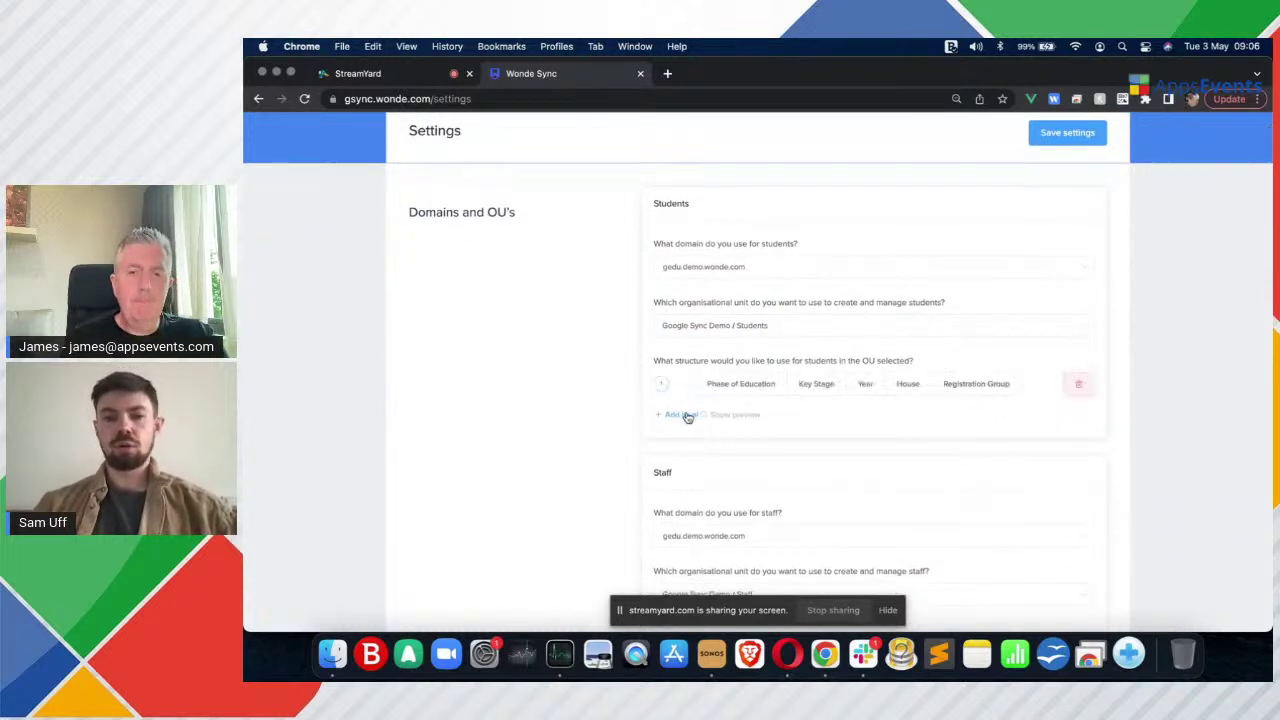
click(687, 419)
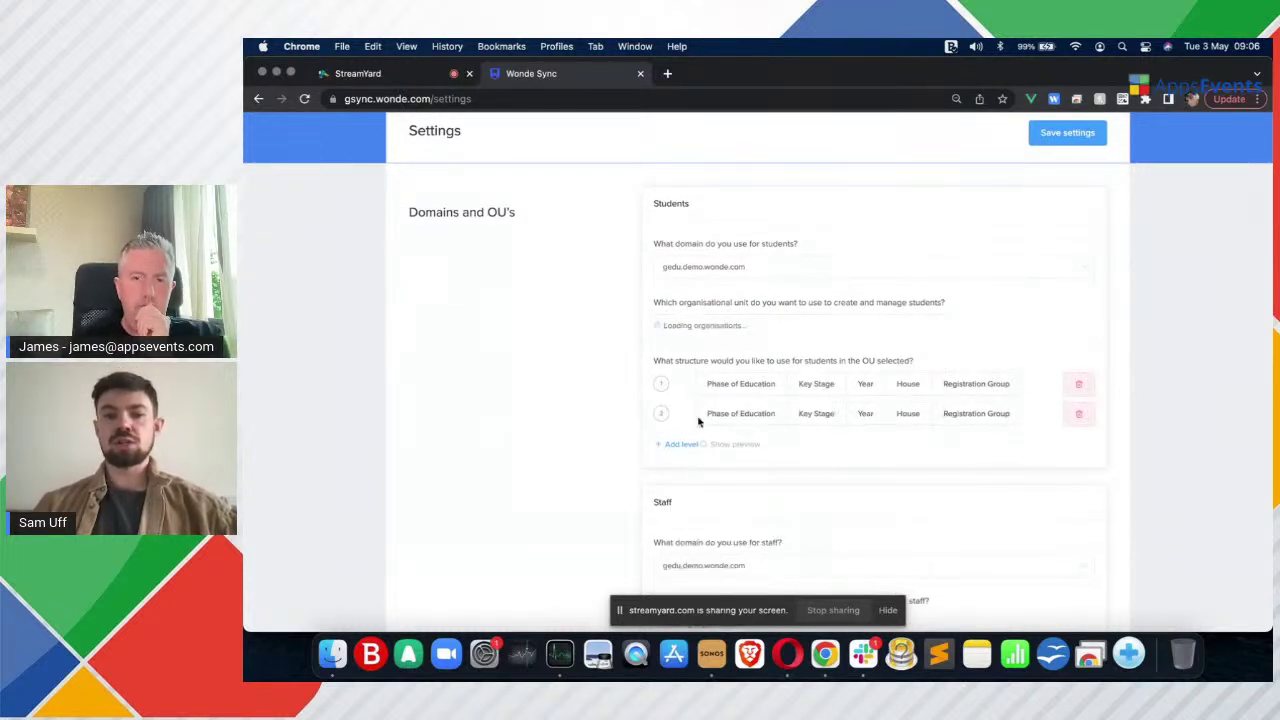
click(868, 394)
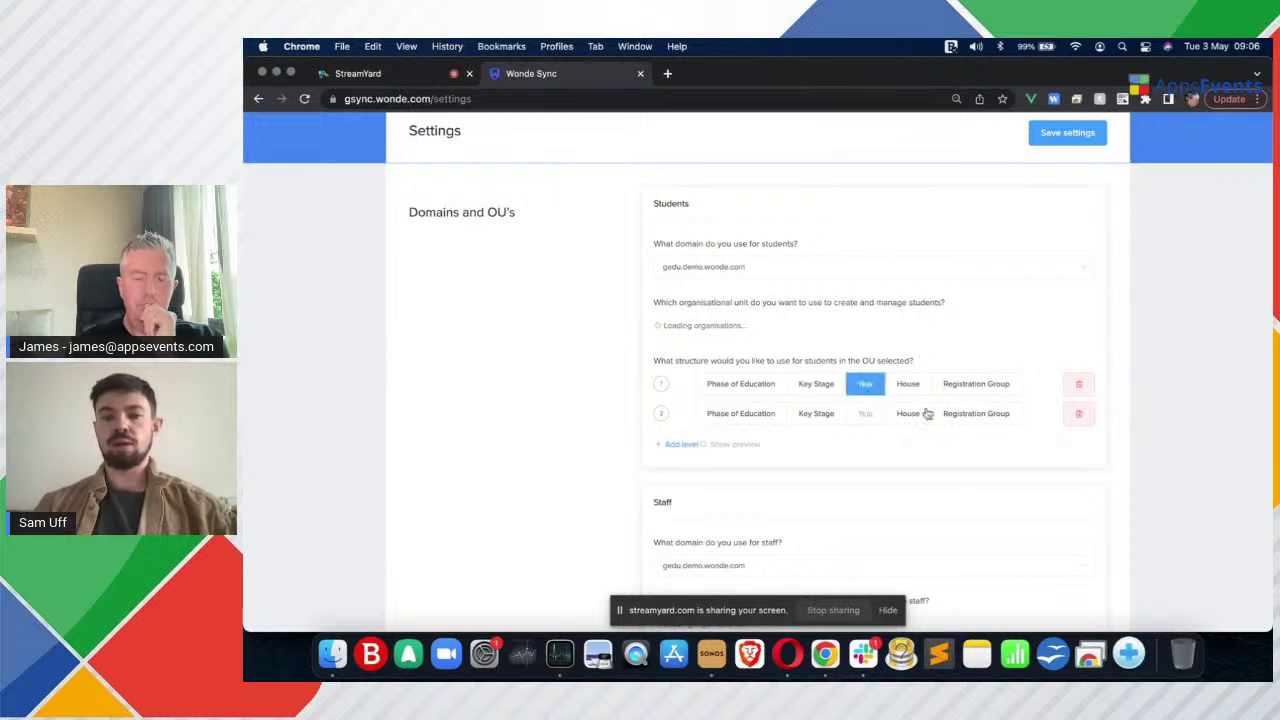
click(963, 420)
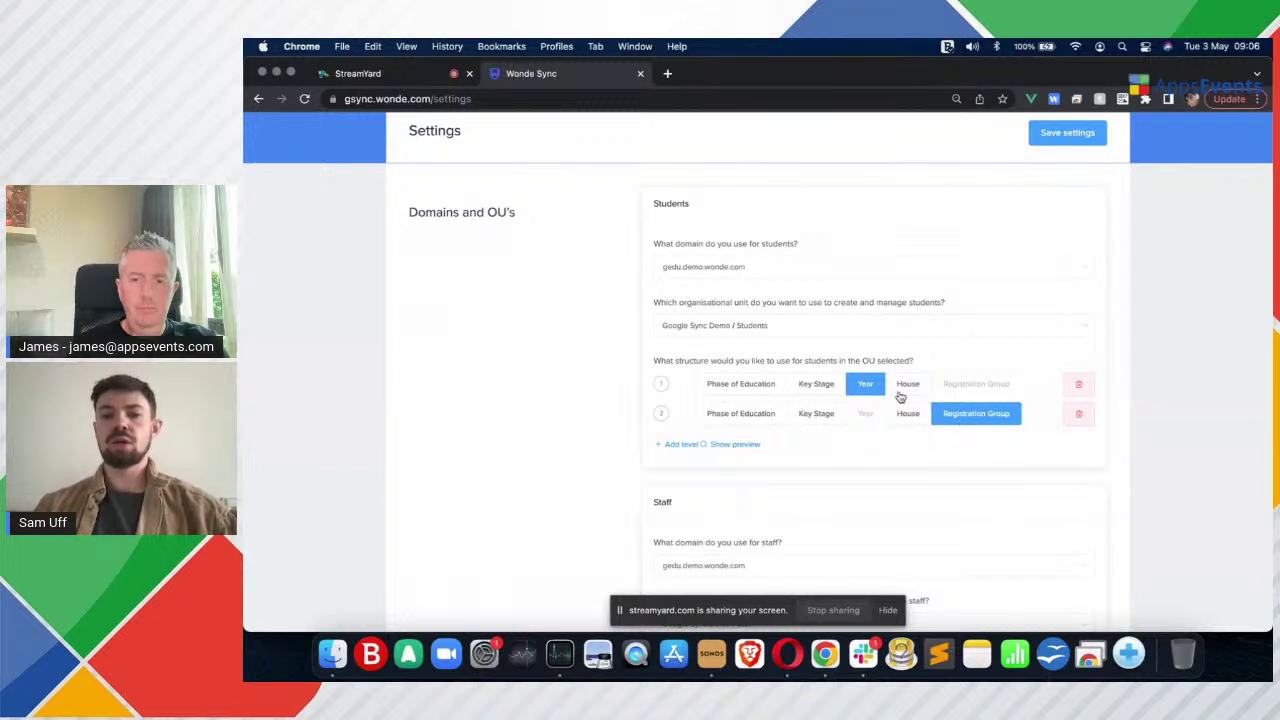
click(1080, 387)
click(1080, 387)
Review the domain and organisational unit options for staff
scroll(888, 403, down, 3)
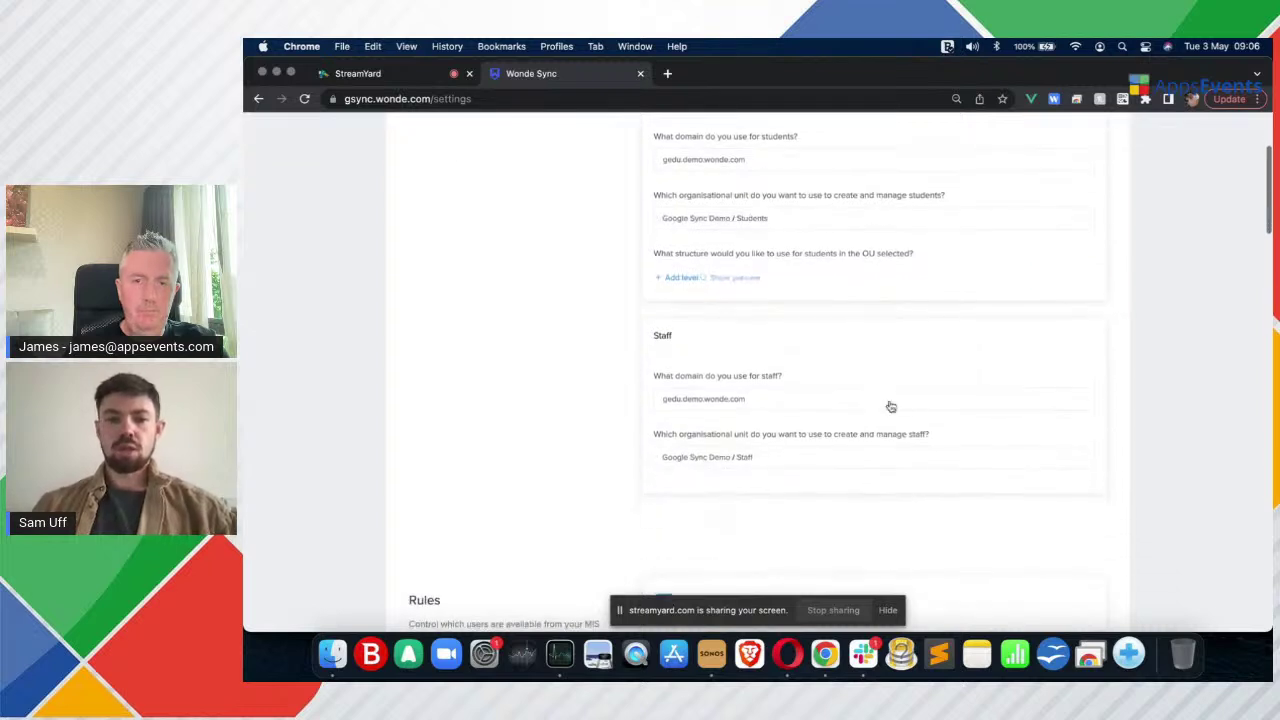
click(818, 398)
click(741, 431)
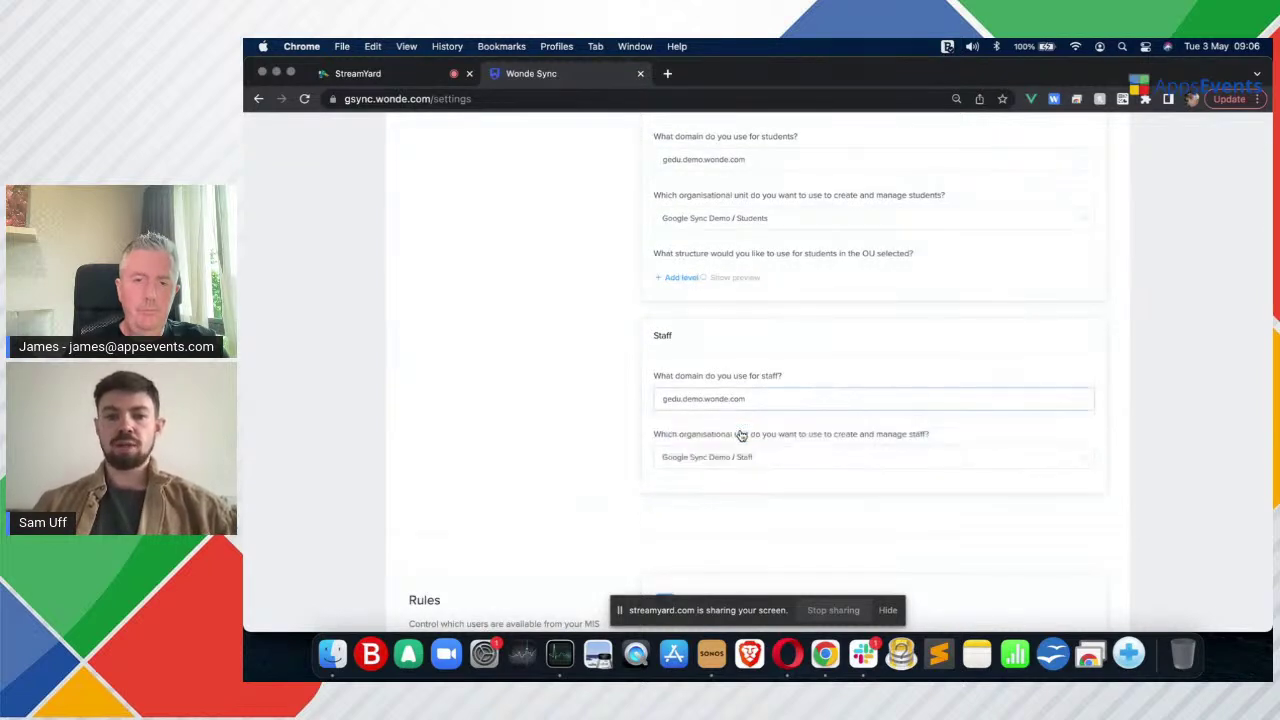
click(781, 455)
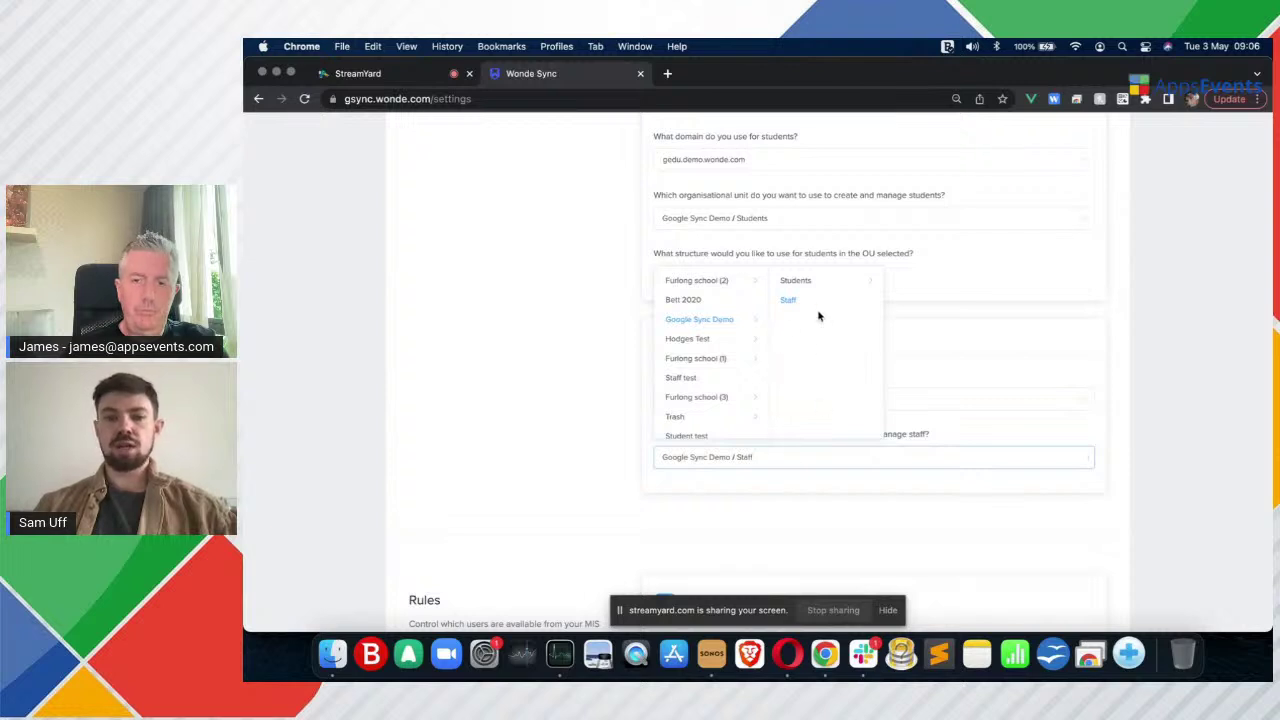
click(532, 429)
In the Rules section, switch the staff and student activation off and back on
scroll(532, 429, down, 1)
scroll(532, 429, down, 5)
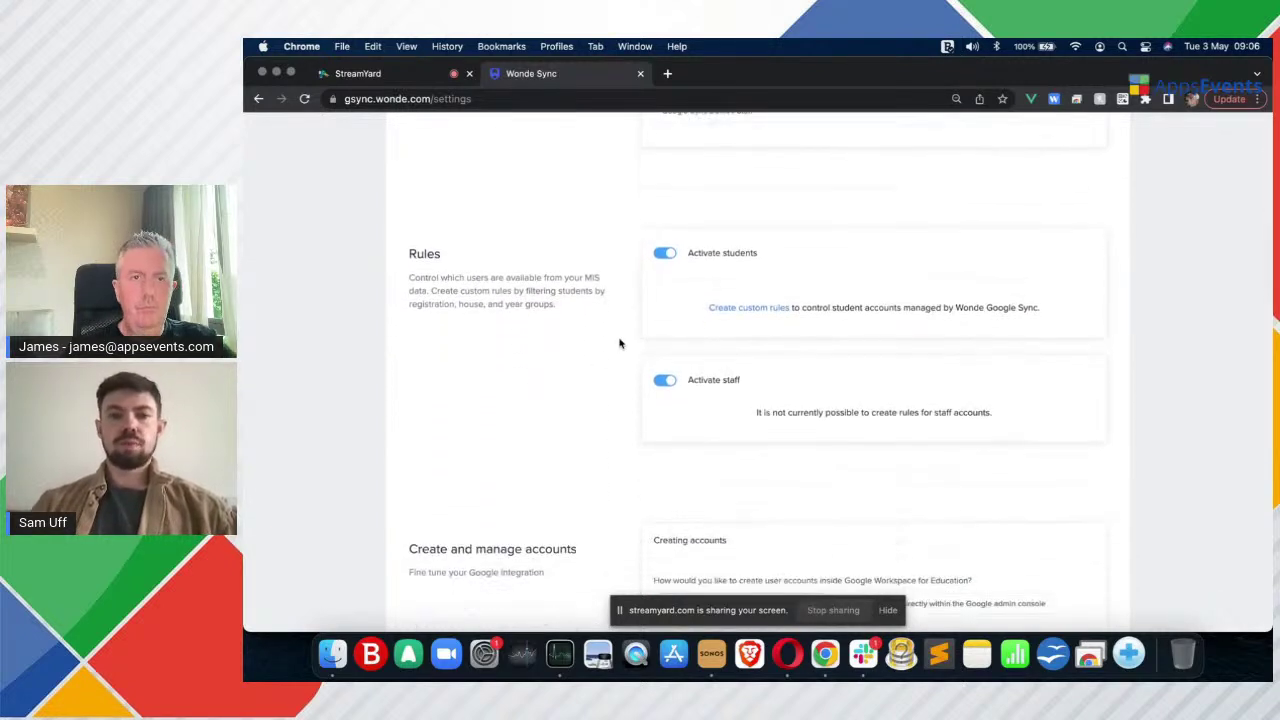
click(665, 380)
click(666, 380)
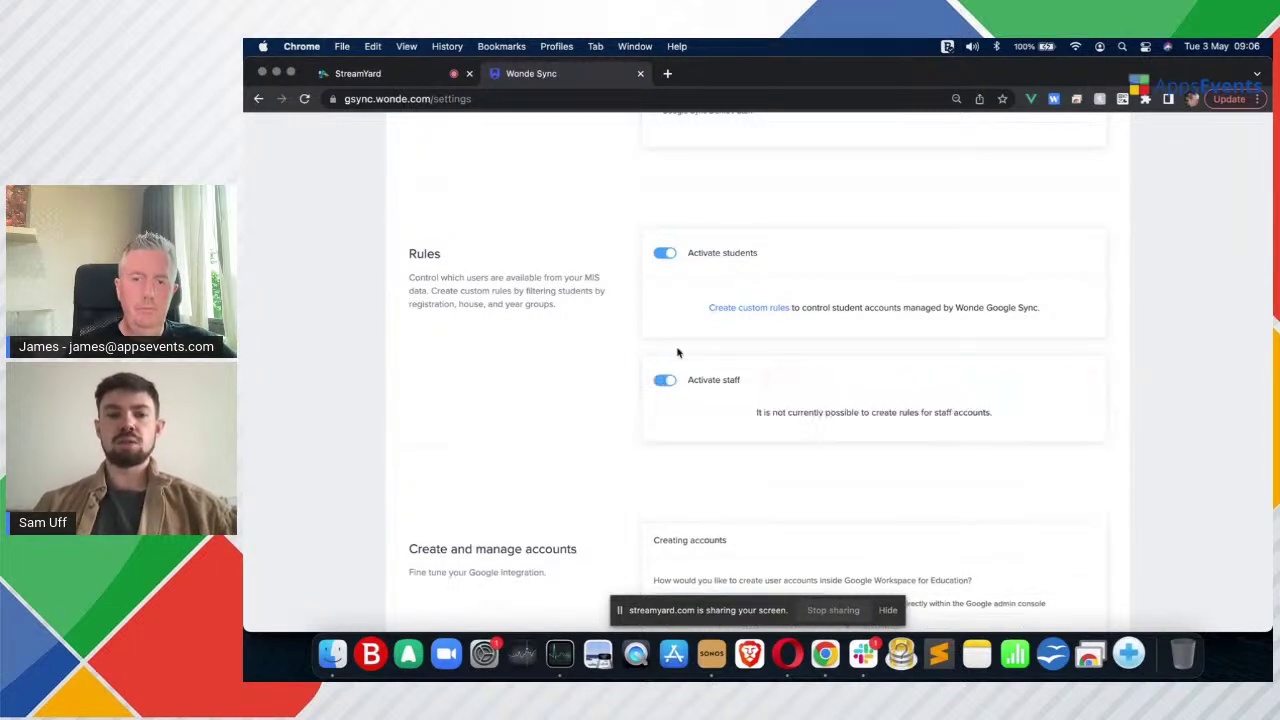
click(666, 254)
click(668, 256)
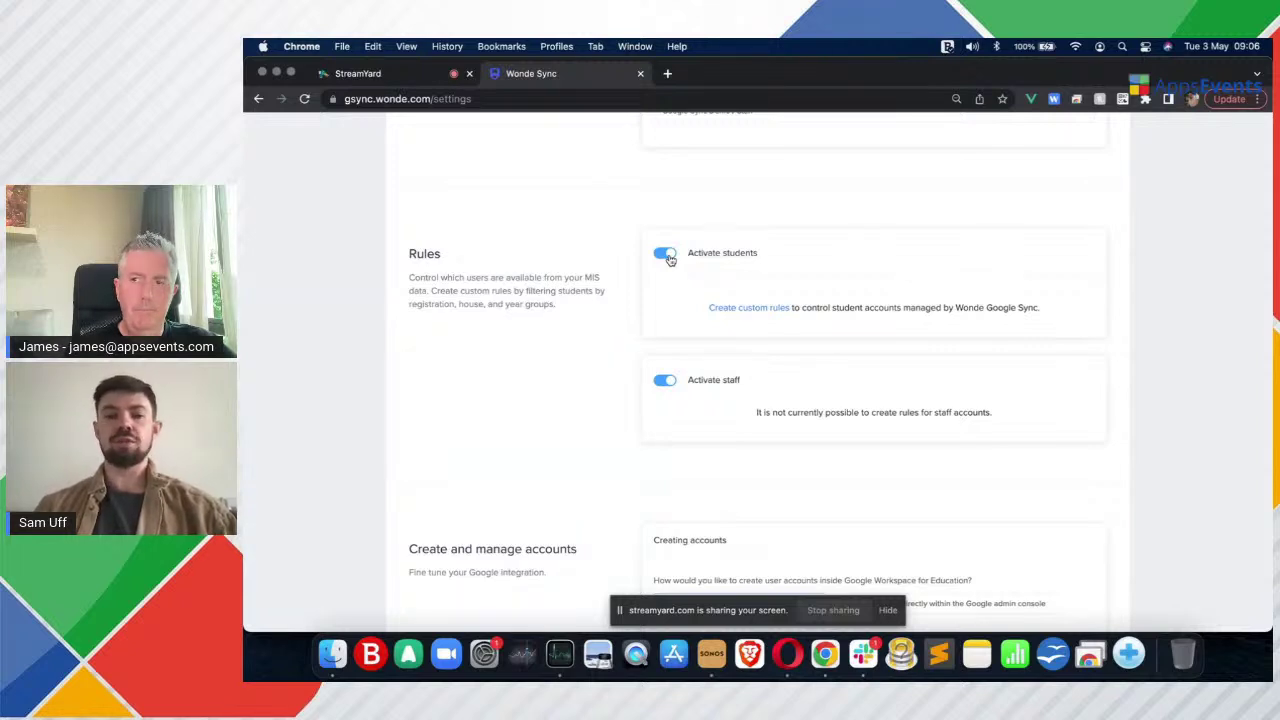
click(668, 381)
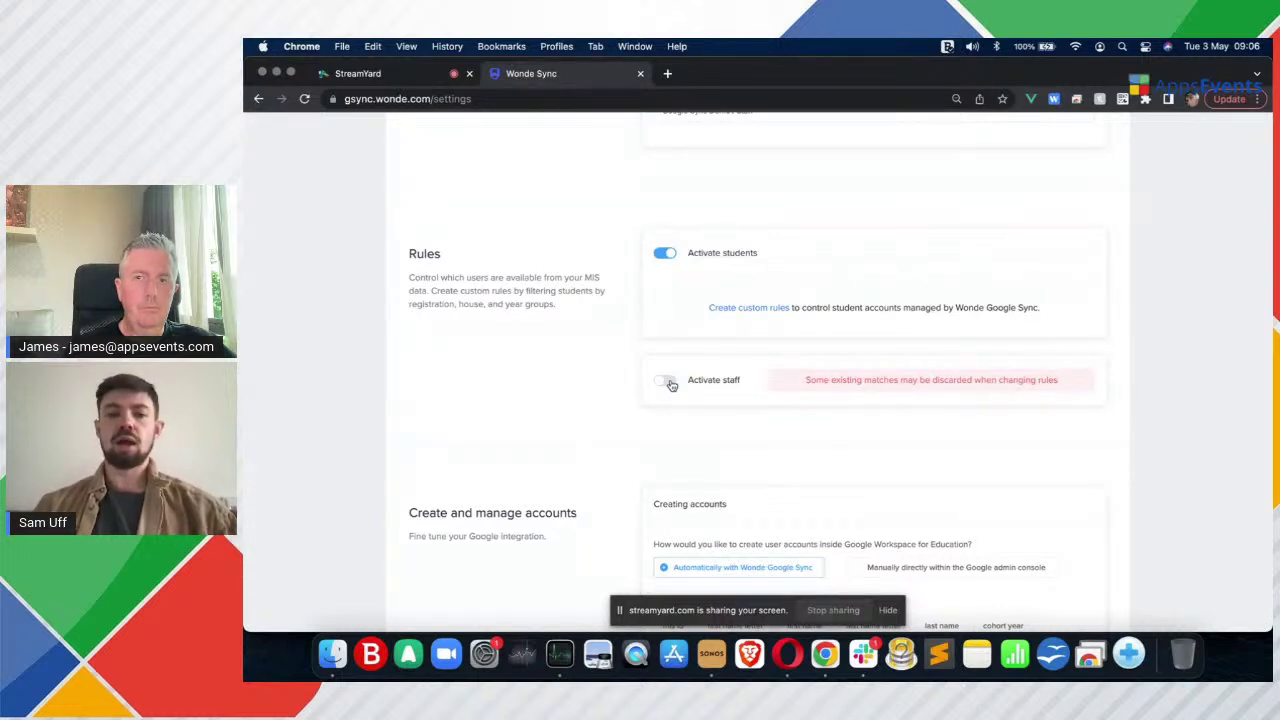
click(669, 383)
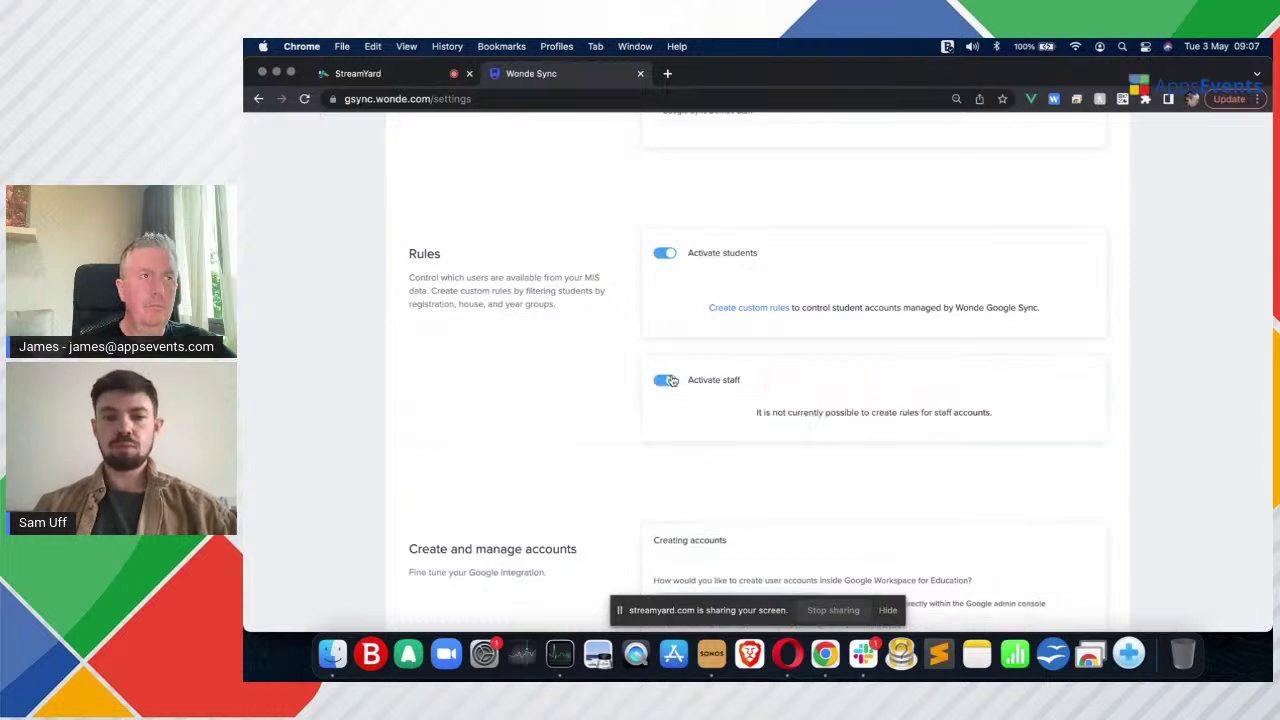
Create two custom student rules that filter by Year, removing the surplus third rule
click(766, 310)
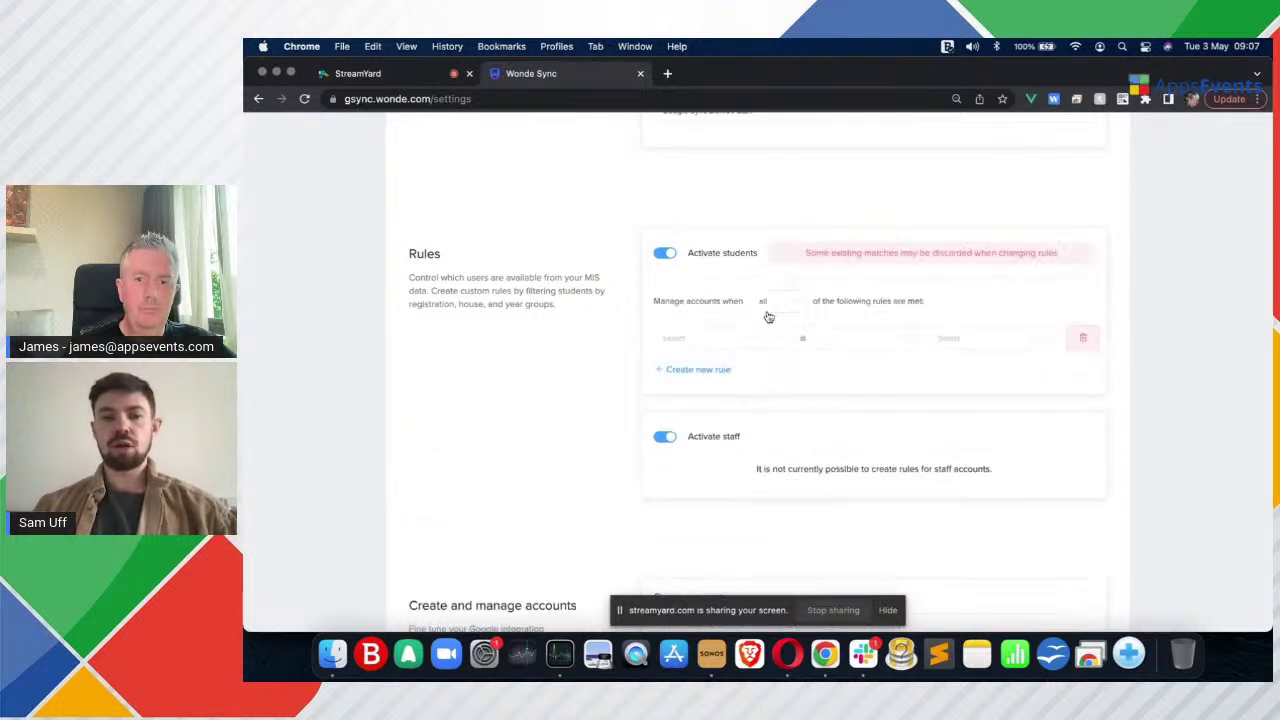
click(743, 343)
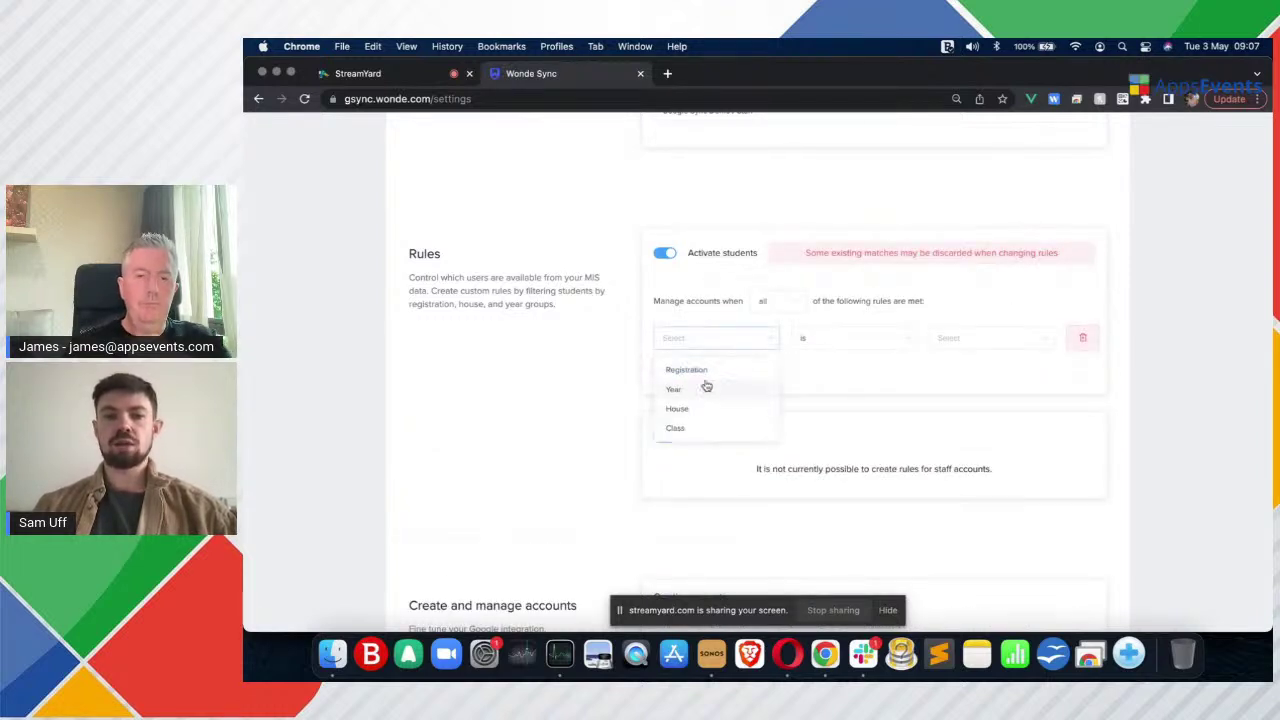
click(699, 390)
click(702, 367)
click(689, 401)
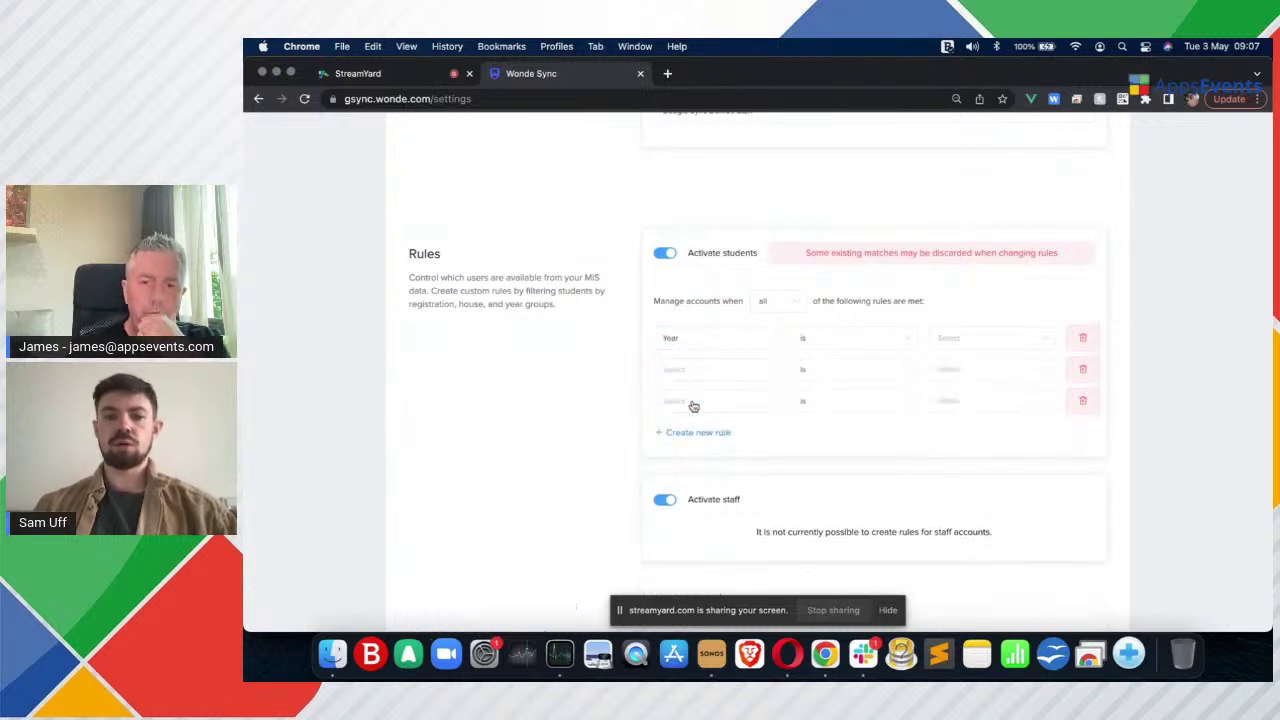
click(698, 375)
click(675, 421)
click(1083, 401)
Set the two student rules to Year is 1 and Year is 2, and manage accounts when any rule is met
click(1005, 342)
click(957, 392)
click(975, 372)
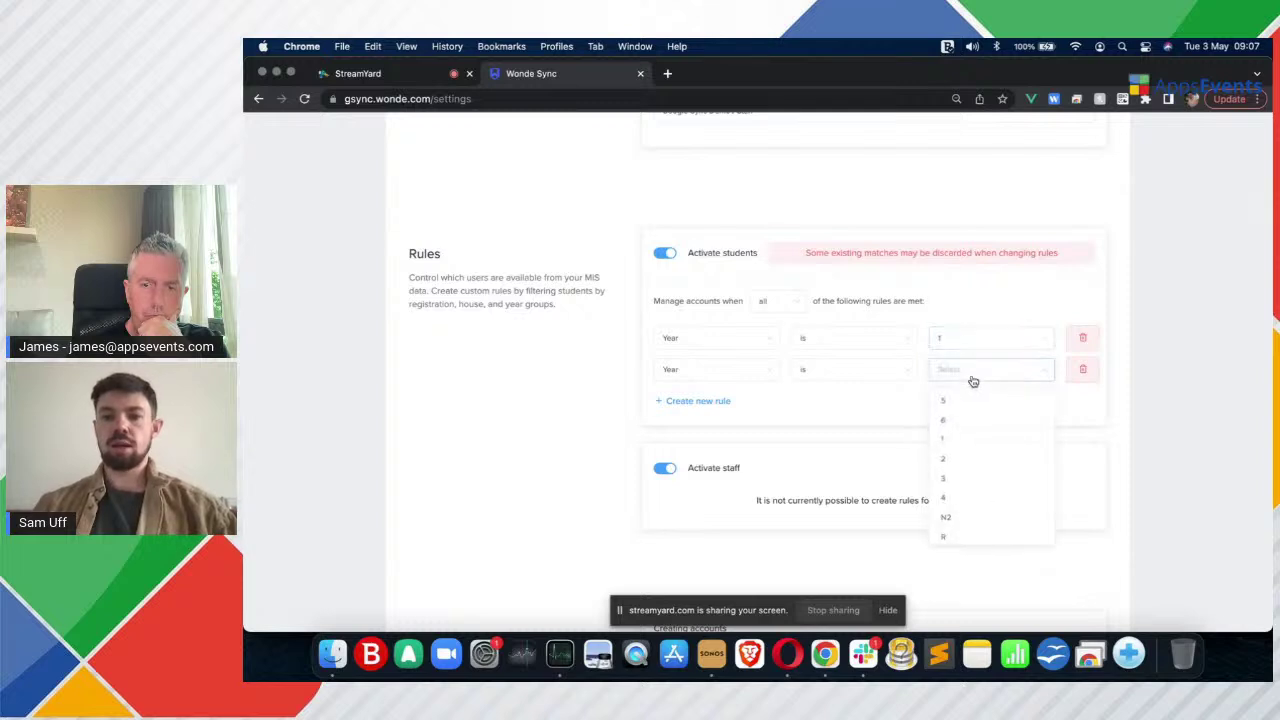
click(949, 458)
click(783, 298)
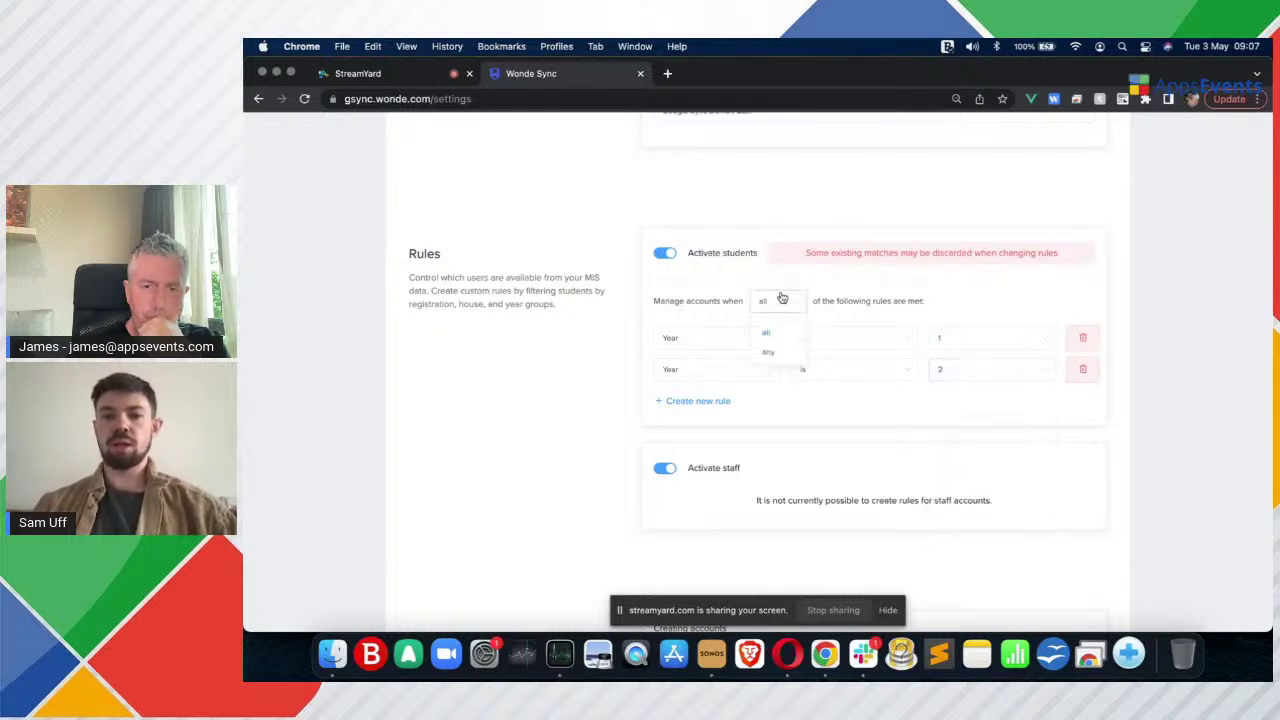
click(783, 360)
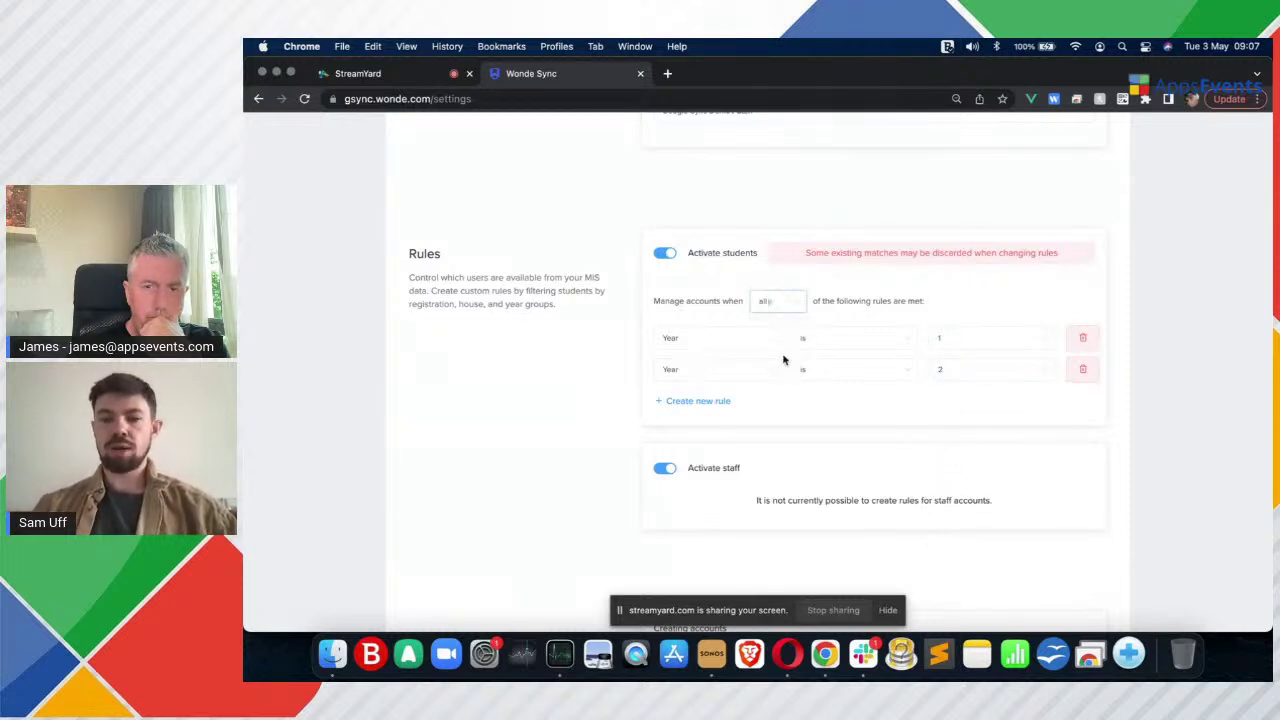
Delete both custom student rules
click(1082, 338)
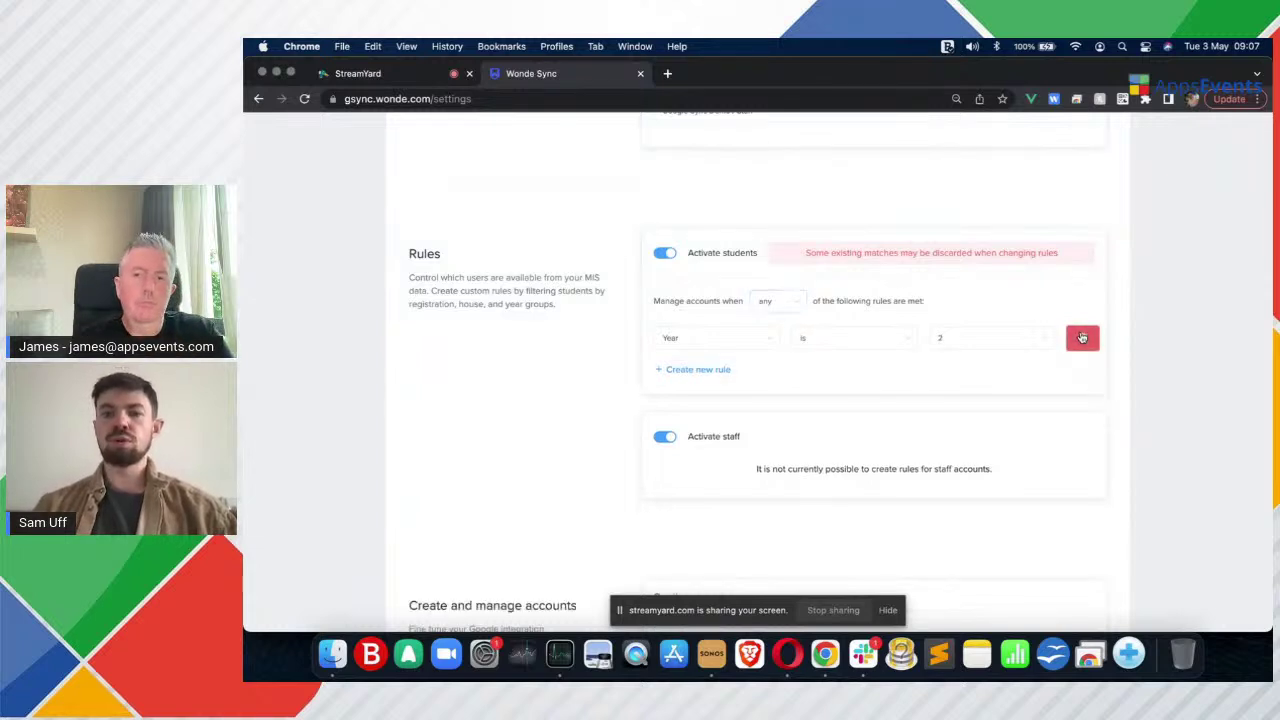
click(1082, 338)
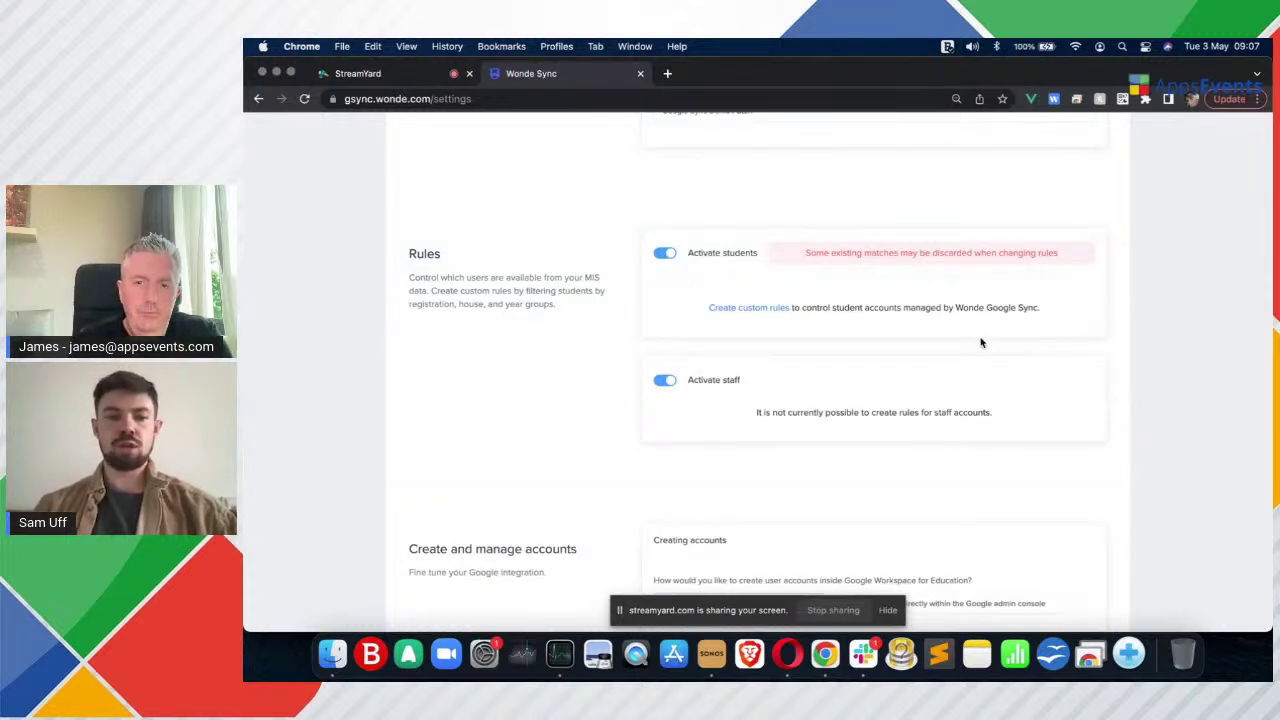
Try creating user accounts manually within the Google admin console, and return to automatic creation with Wonde Google Sync
scroll(981, 343, down, 5)
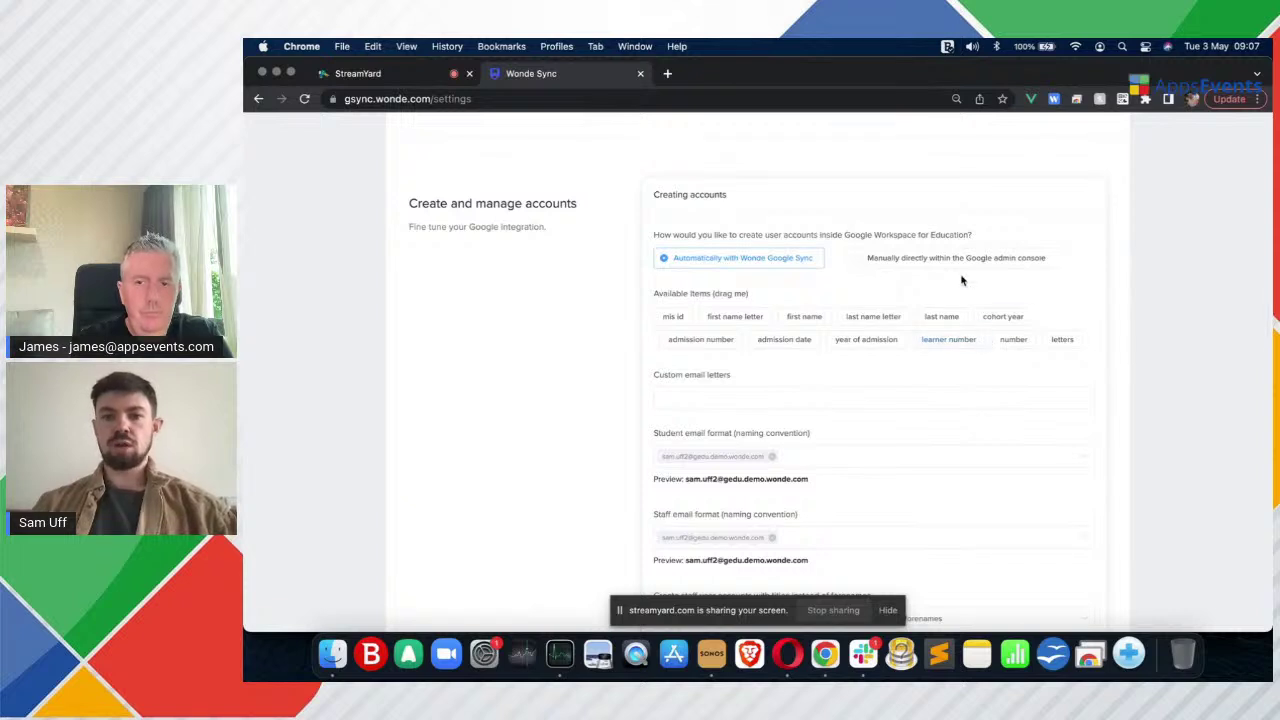
click(972, 260)
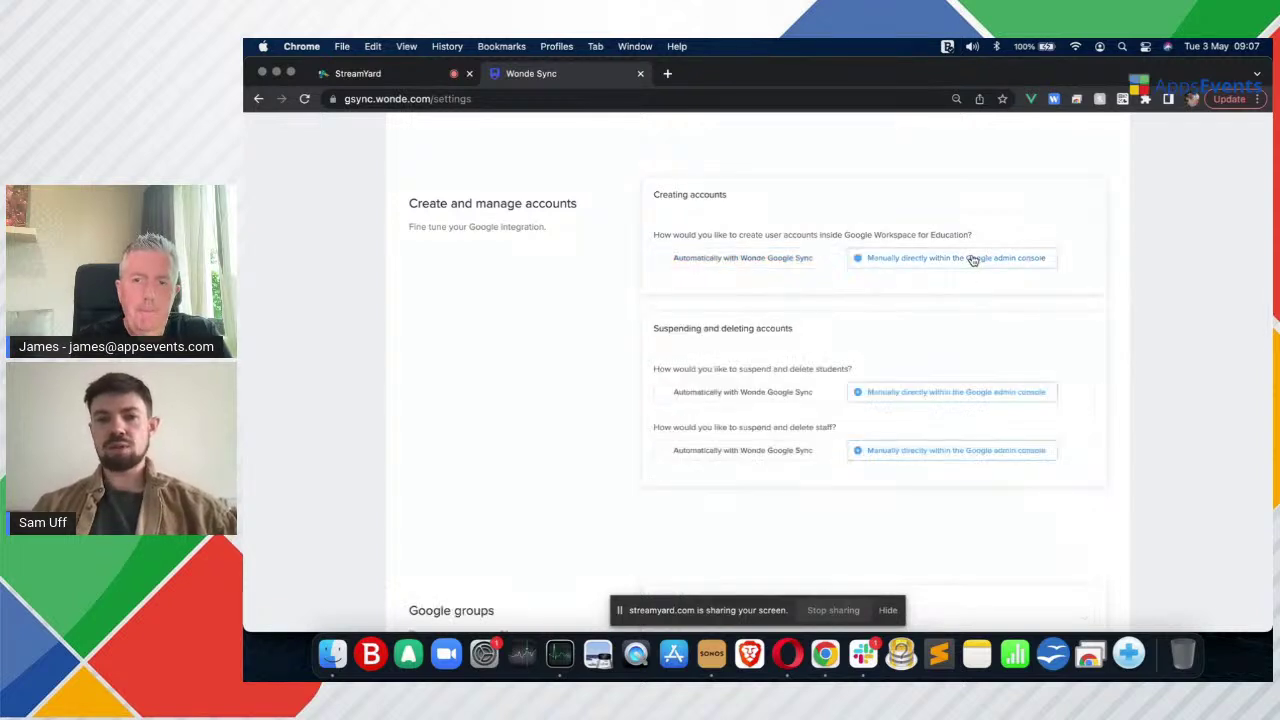
click(688, 259)
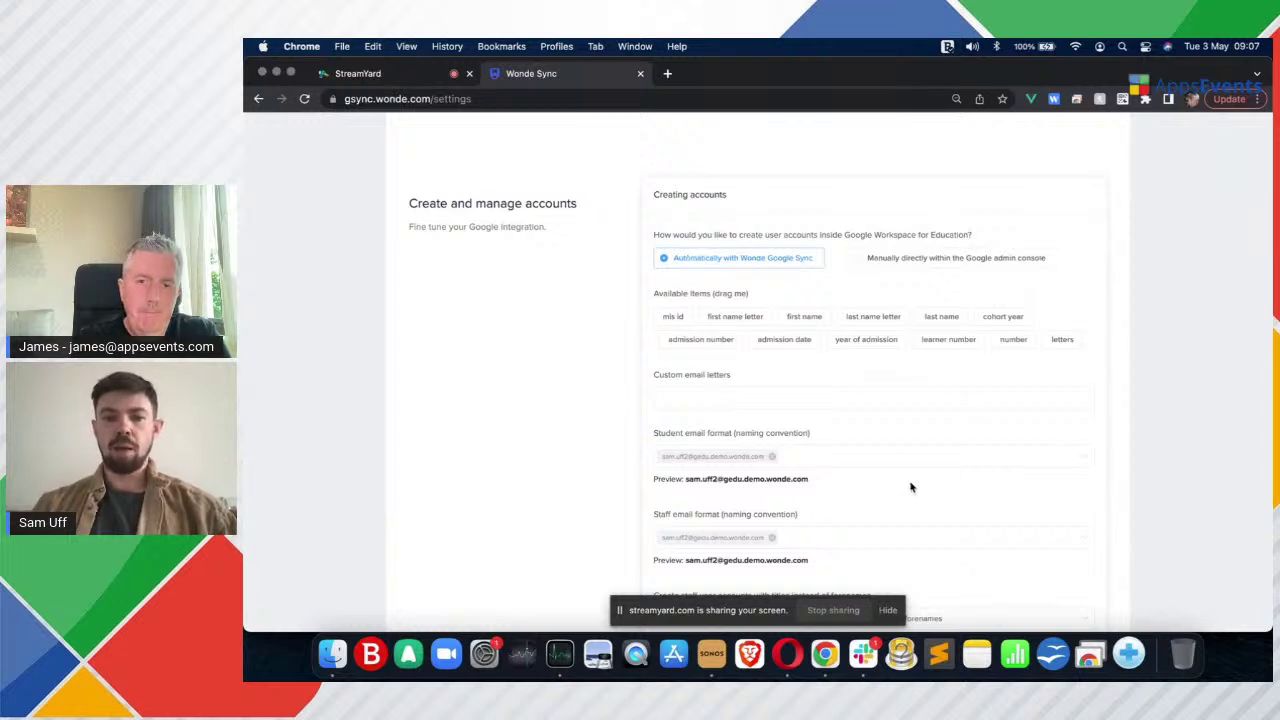
Look through the naming conventions and available items for the student email format
scroll(822, 487, down, 2)
click(897, 359)
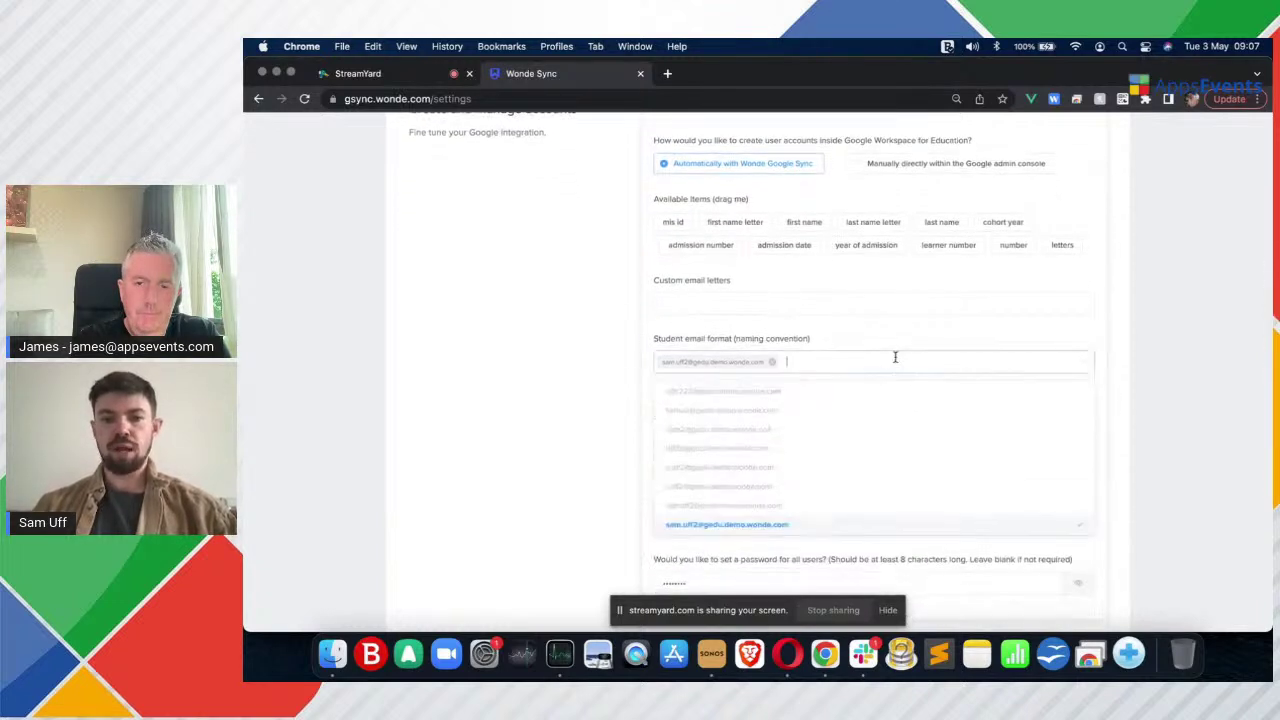
drag(748, 514, 710, 458)
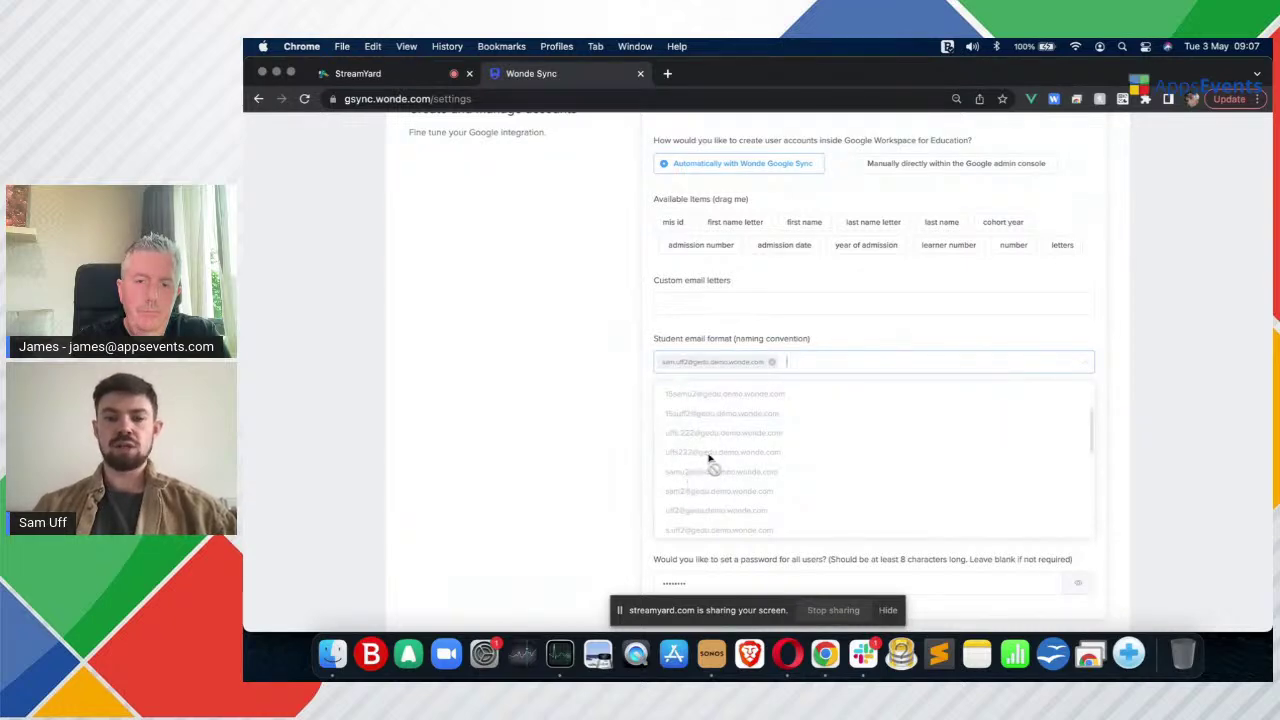
scroll(710, 458, down, 3)
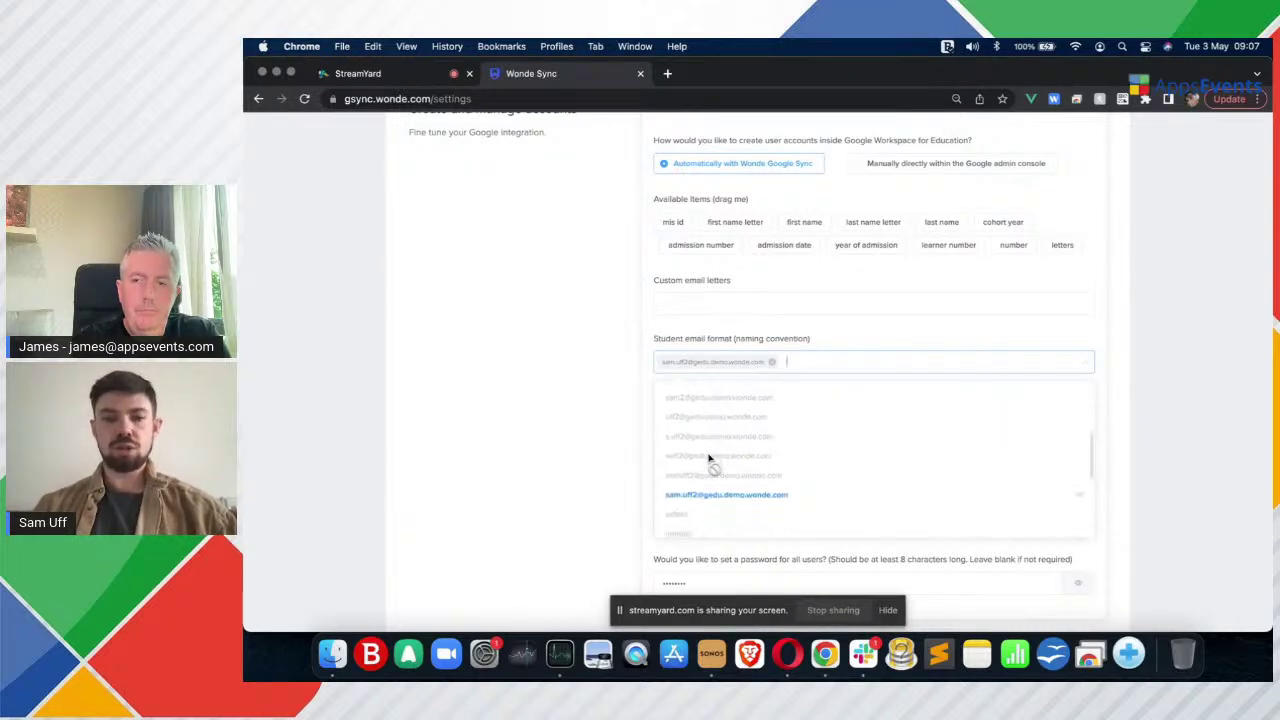
drag(708, 458, 586, 386)
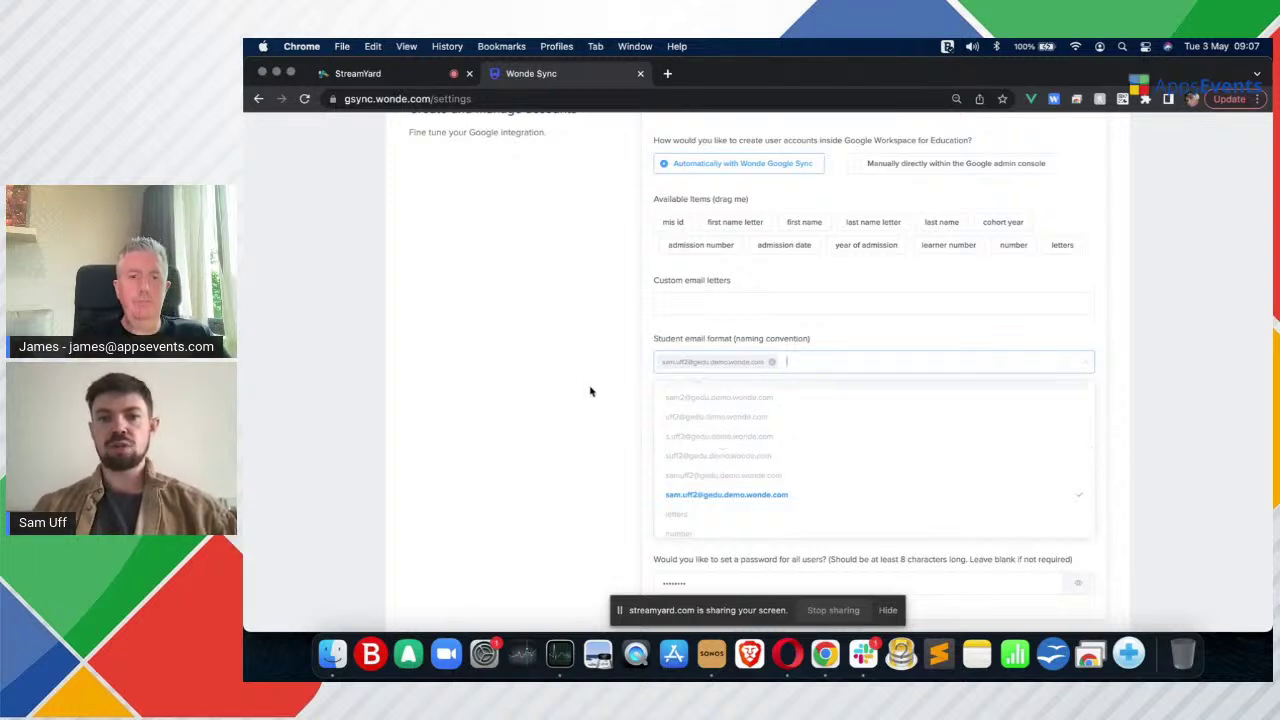
click(590, 392)
drag(735, 222, 833, 367)
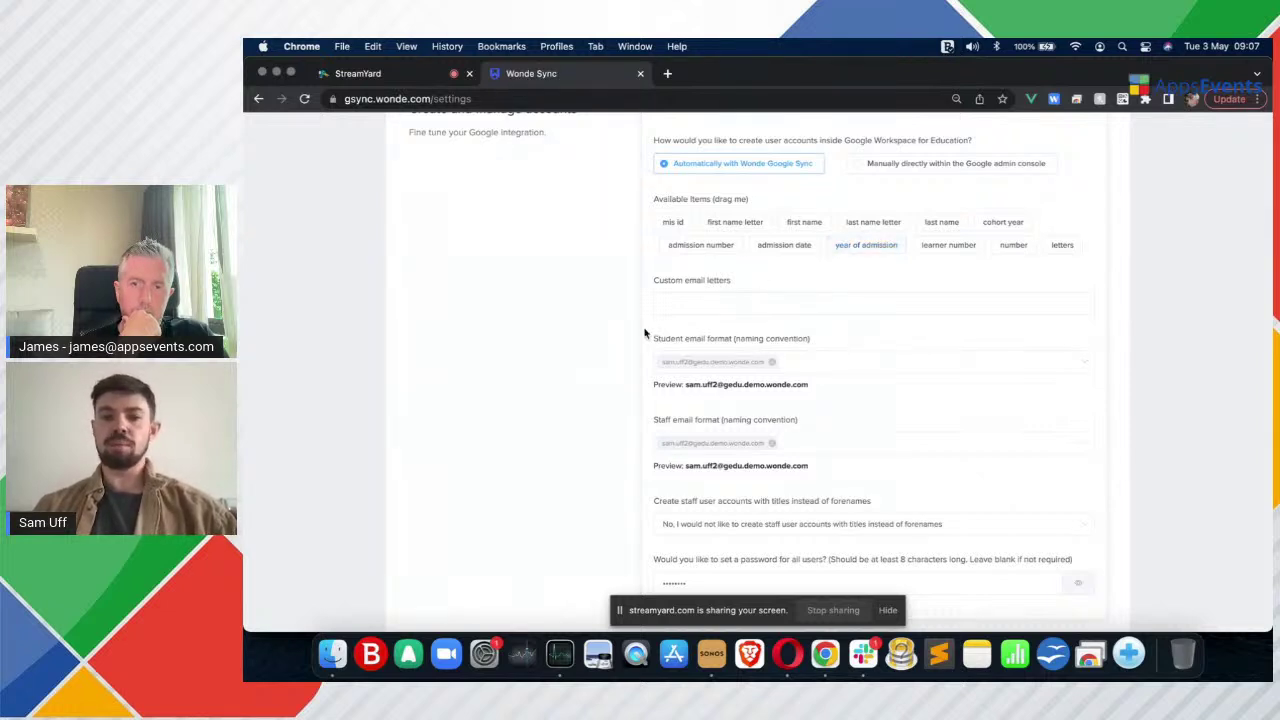
Try creating staff user accounts with titles instead of forenames, and return the option to No
scroll(585, 463, down, 3)
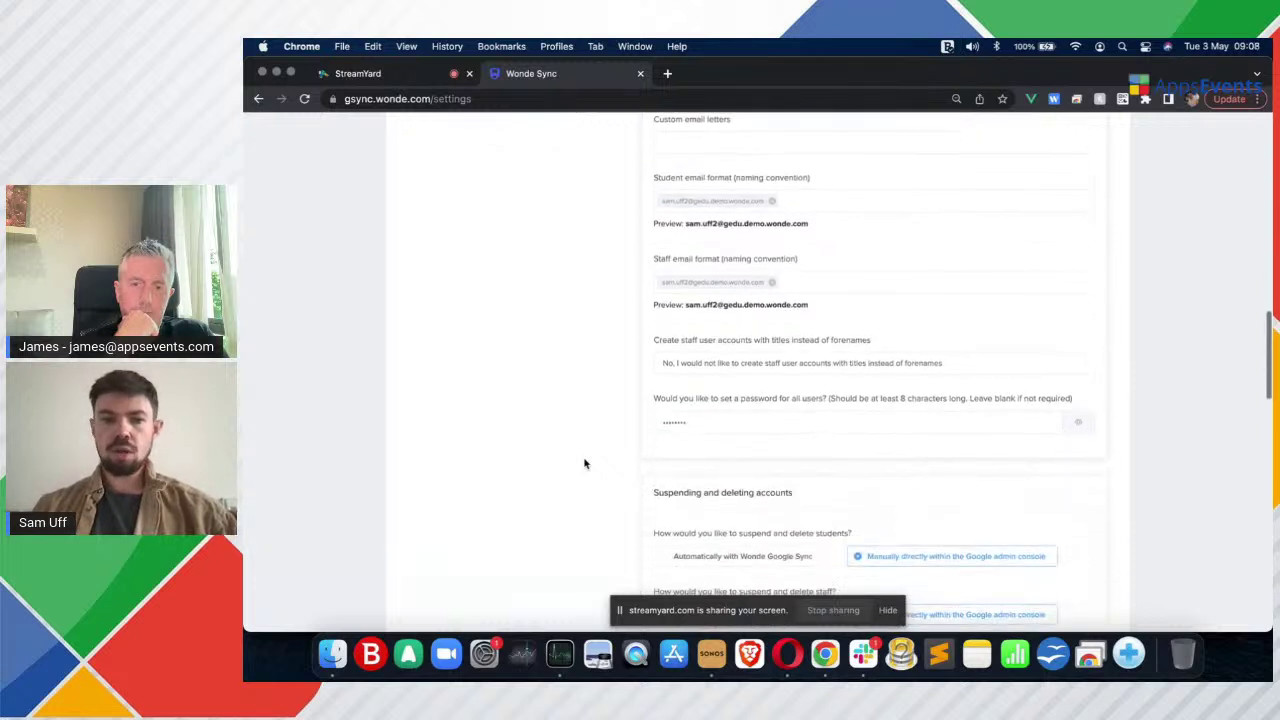
click(737, 369)
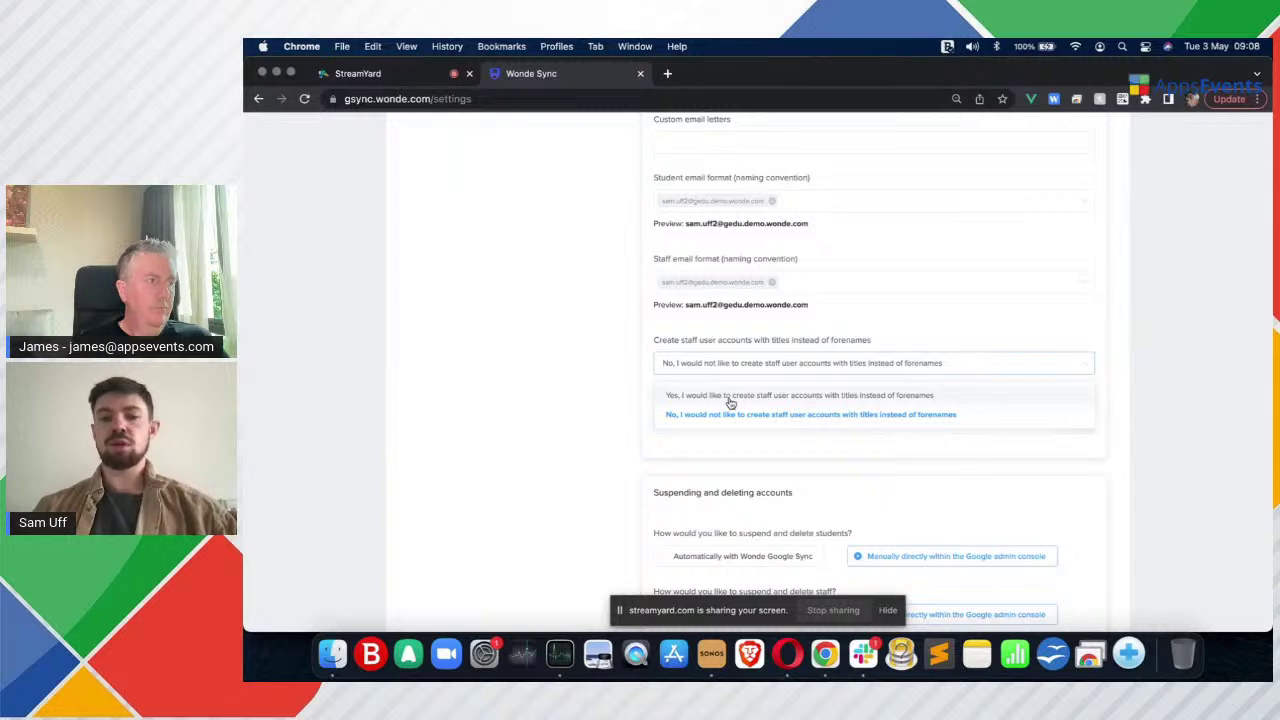
click(731, 397)
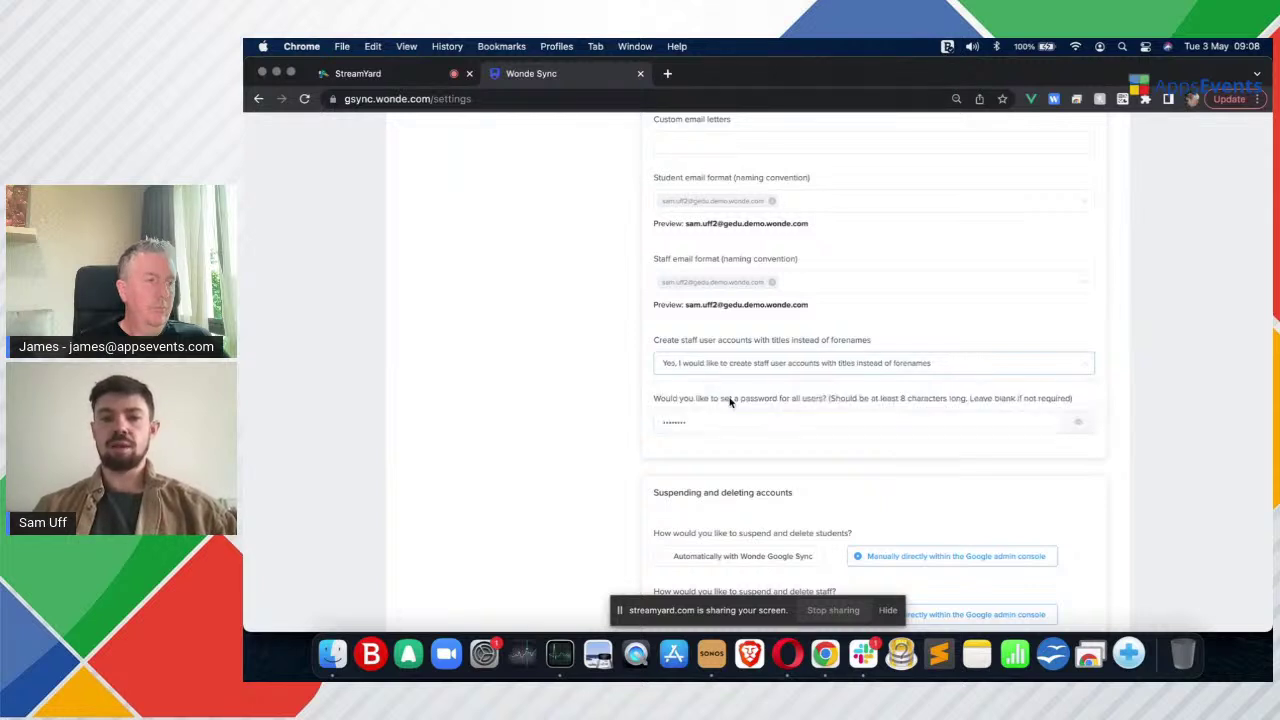
click(780, 368)
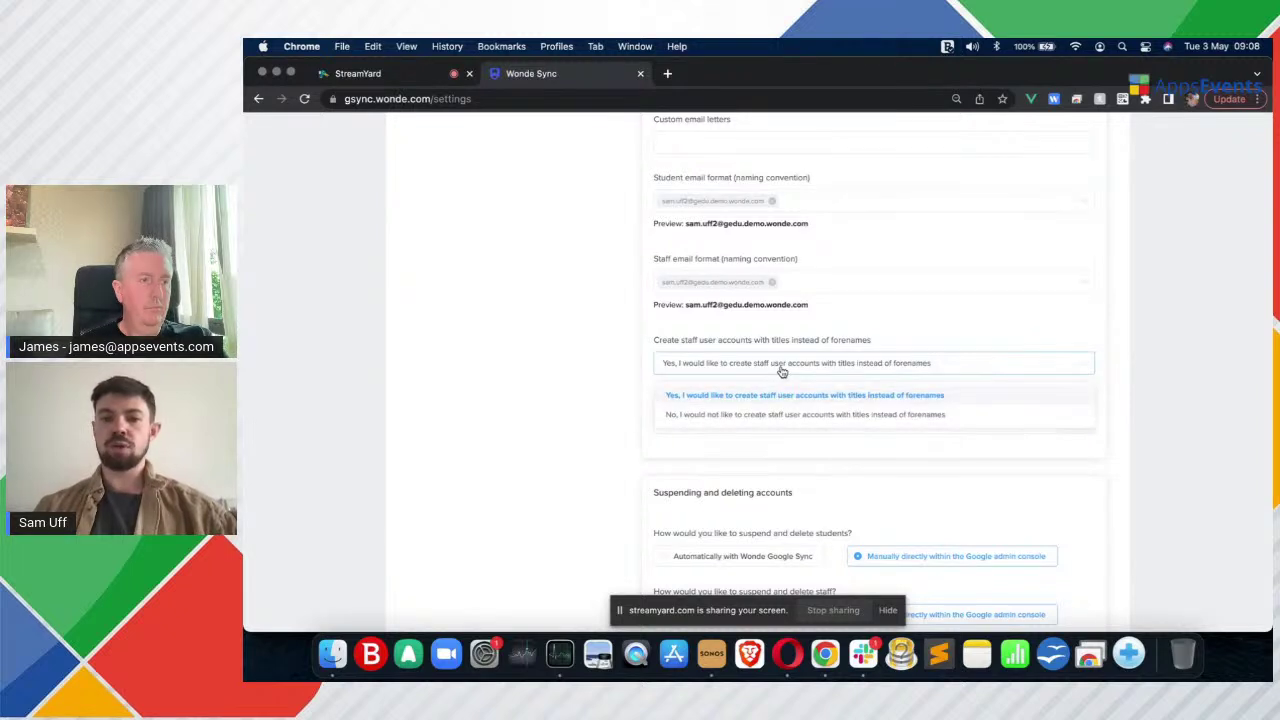
click(725, 415)
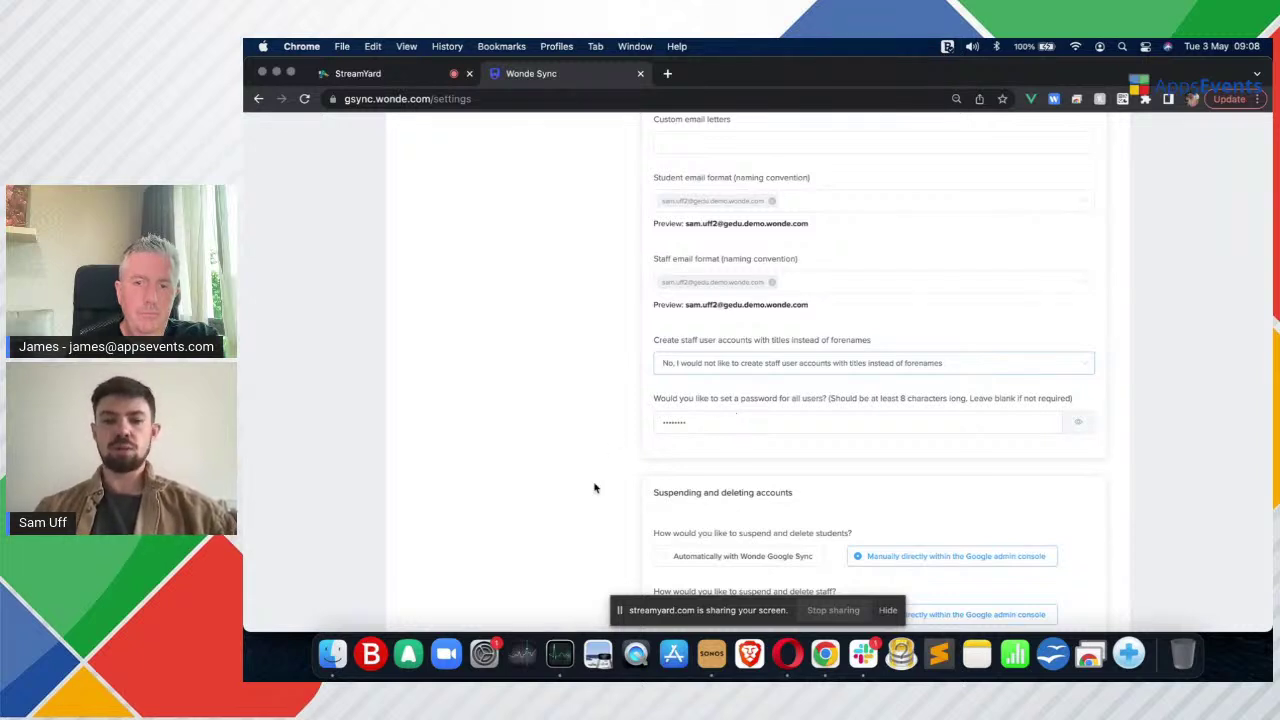
Set both students and staff to be suspended and deleted automatically with Wonde Google Sync
scroll(594, 487, down, 5)
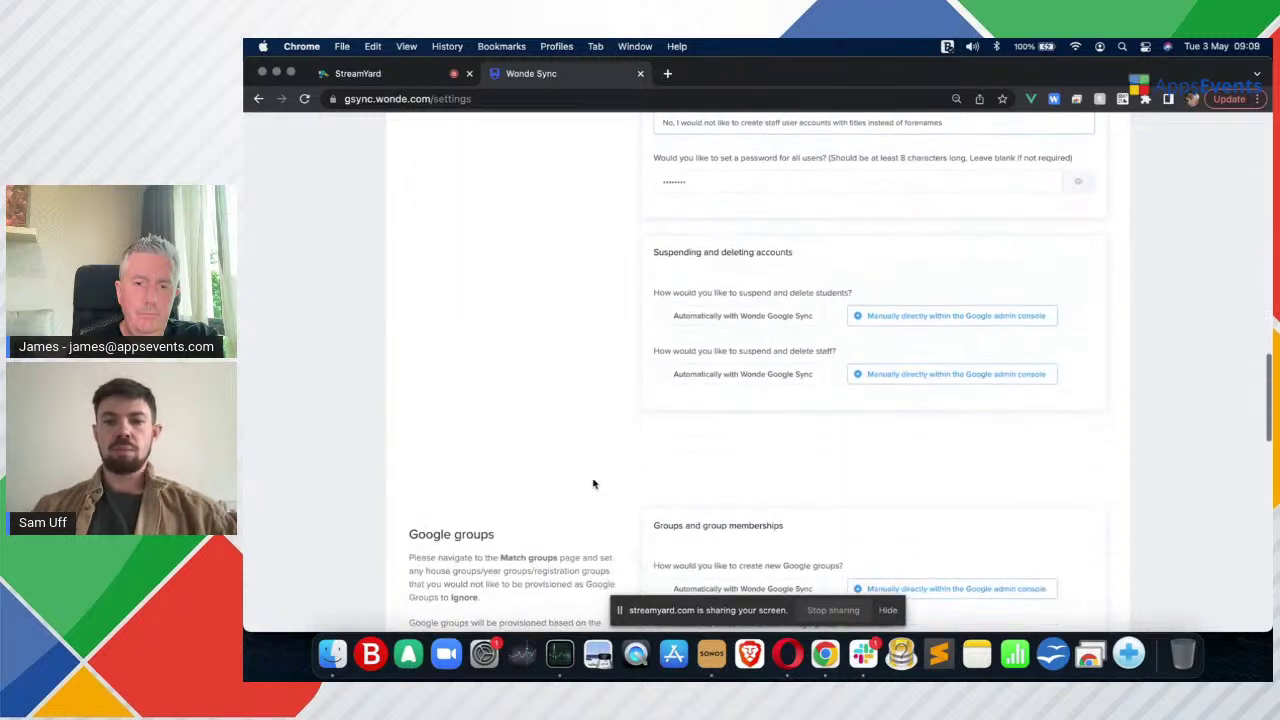
click(760, 315)
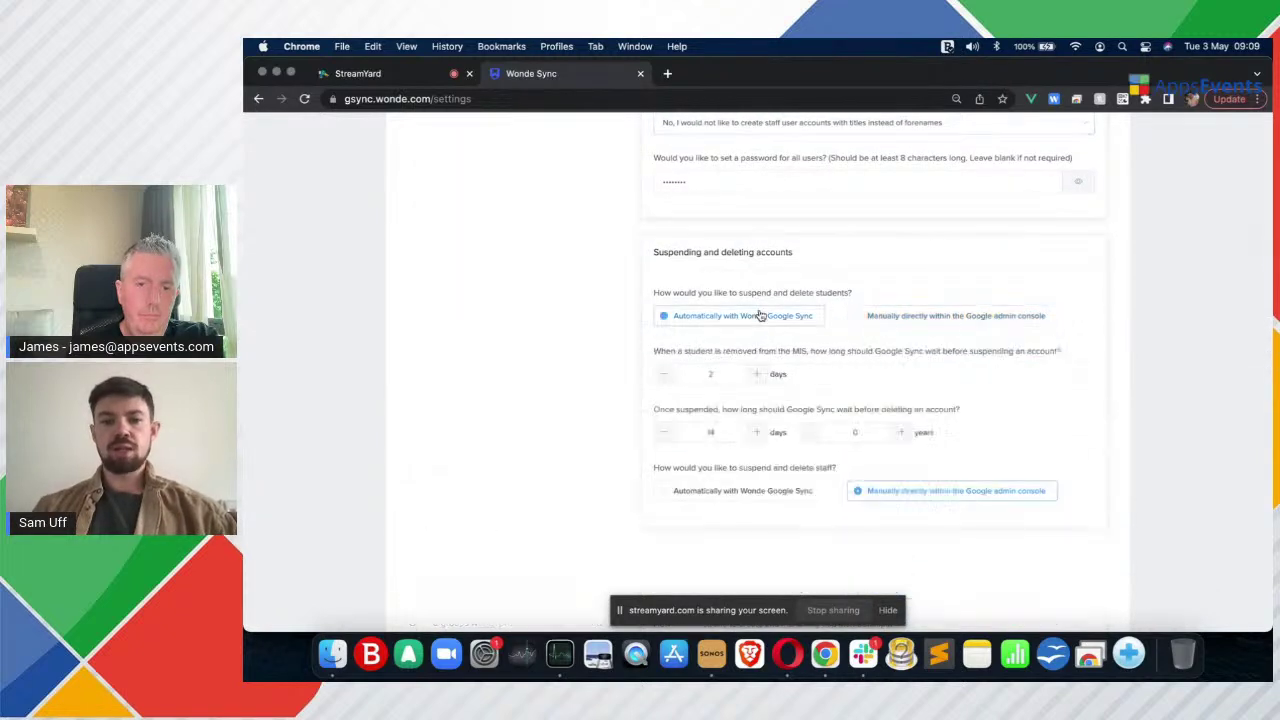
click(775, 494)
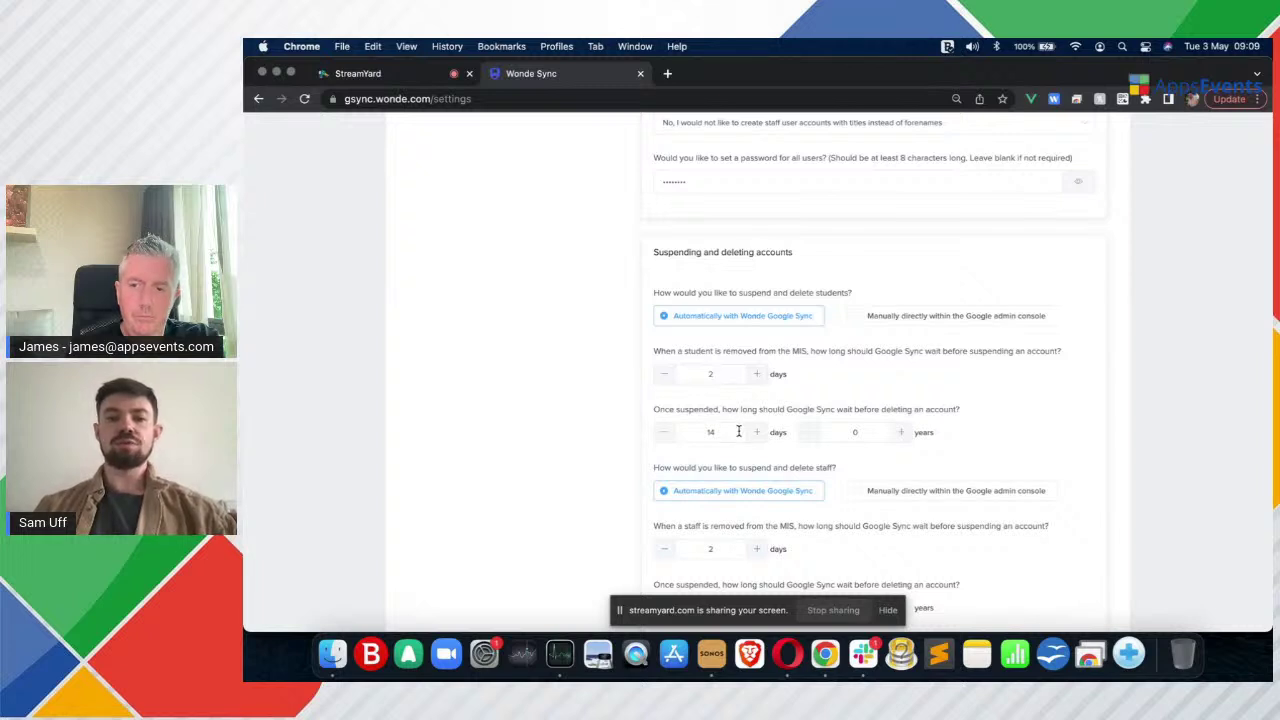
scroll(738, 431, down, 3)
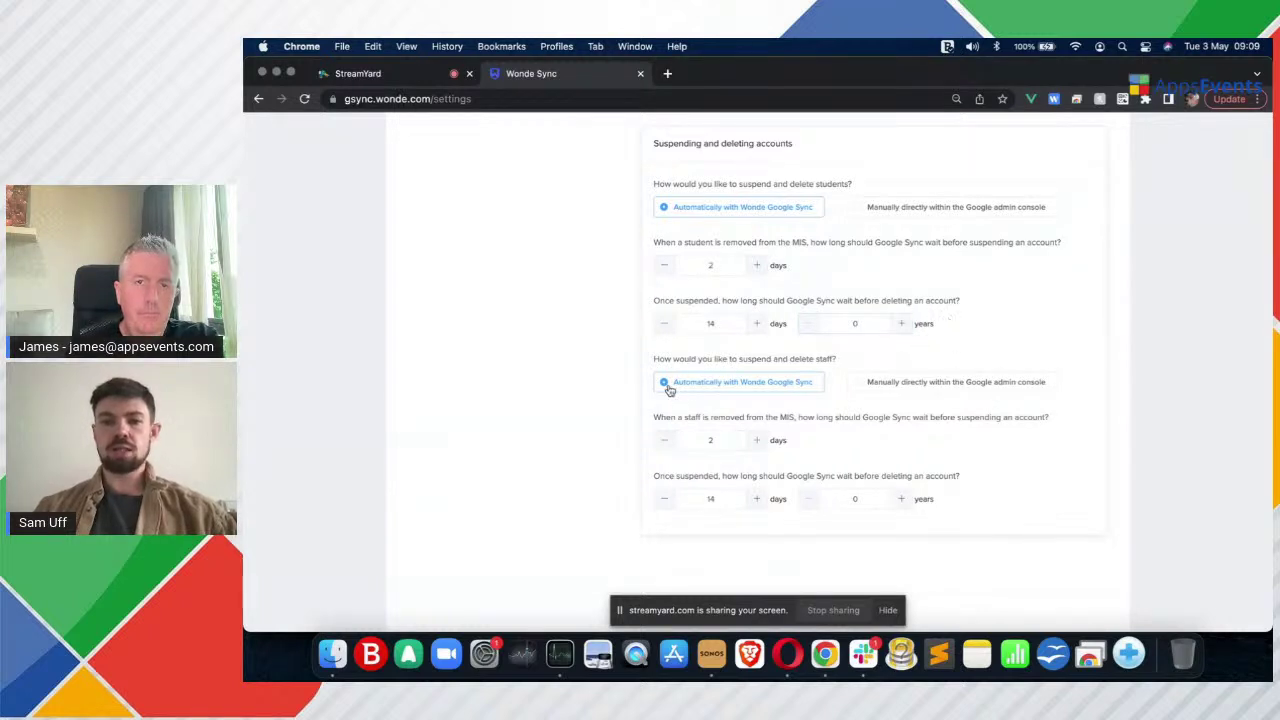
Set new Google groups to be created automatically with Wonde Google Sync
scroll(1068, 430, down, 5)
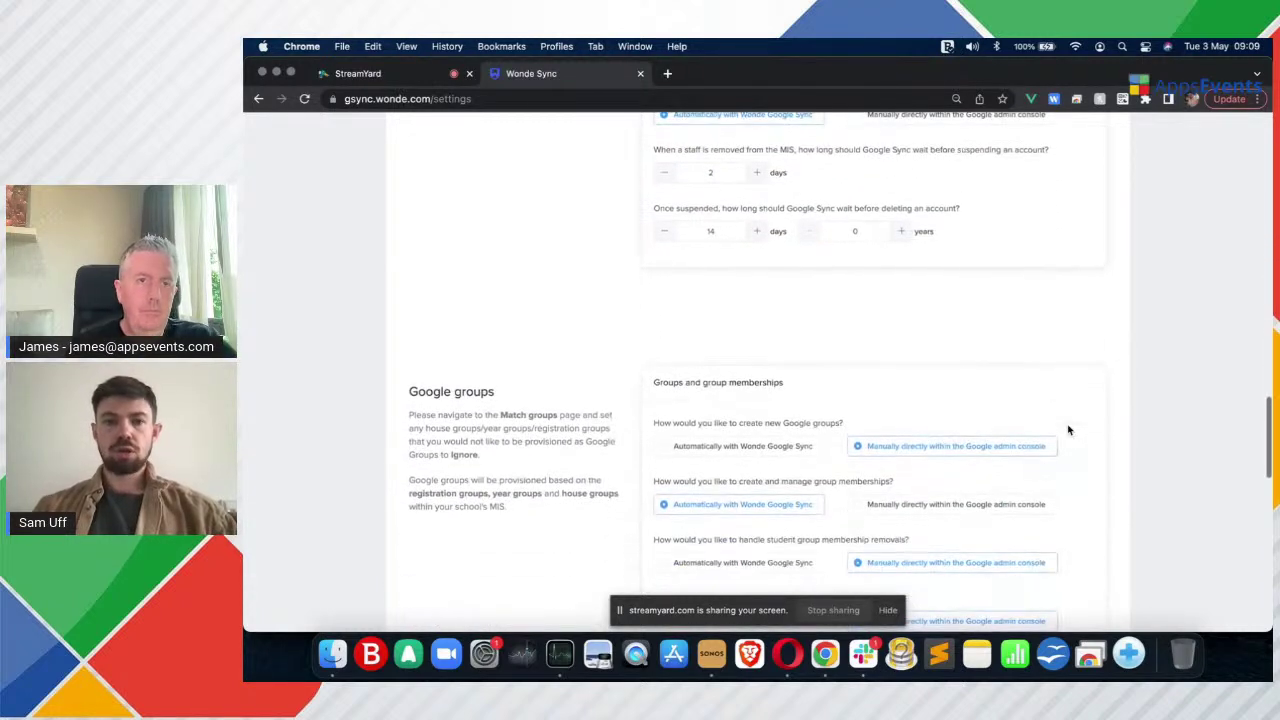
scroll(1068, 430, down, 3)
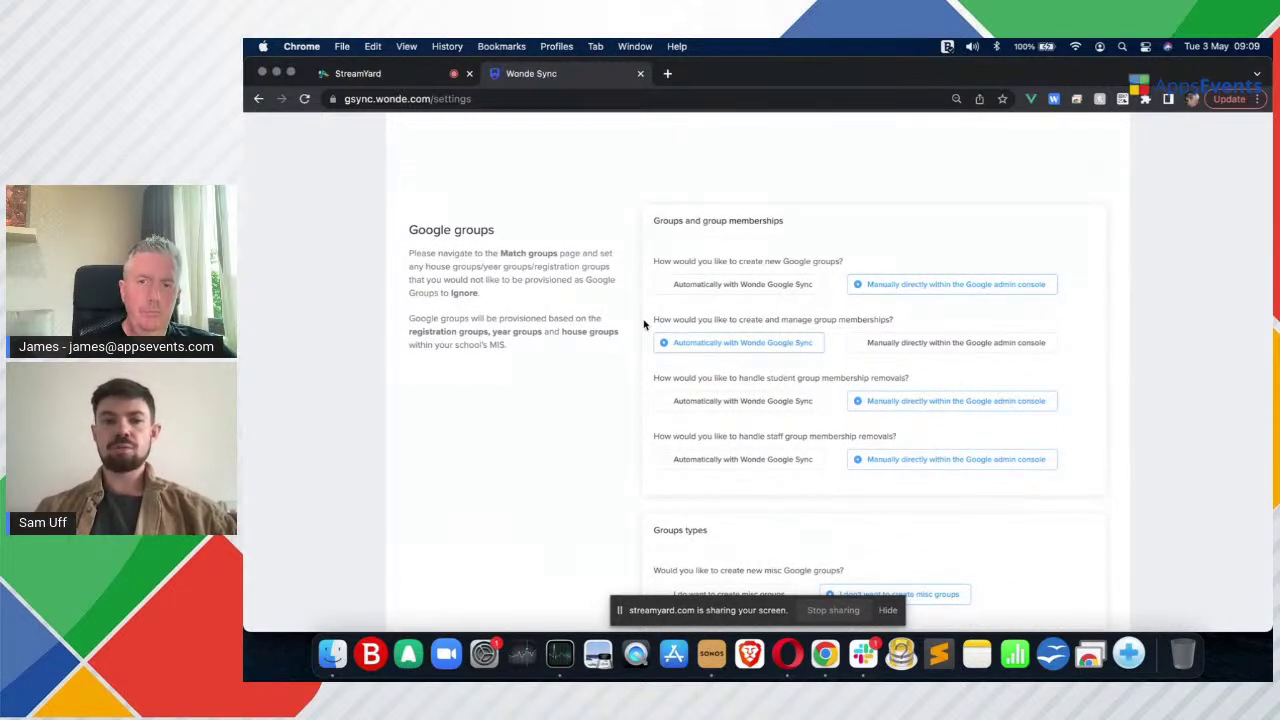
click(735, 286)
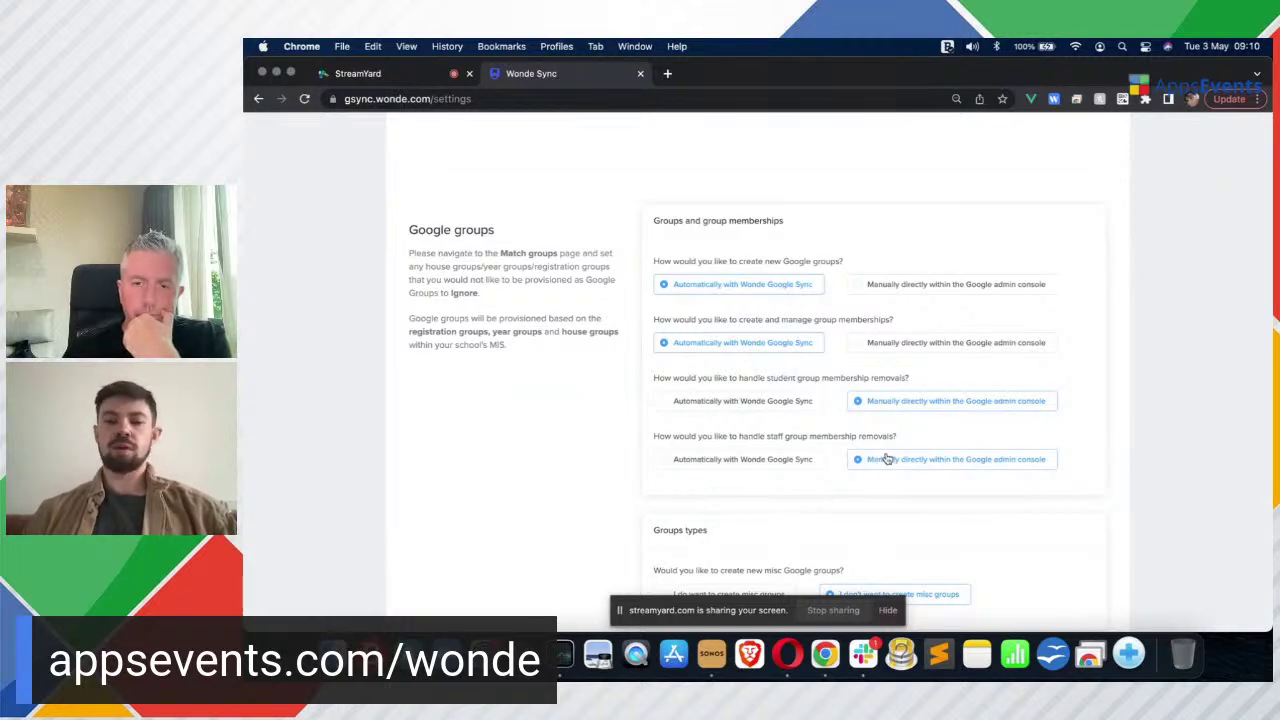
Try enabling misc Google groups with AM, FreeTravel and LEA Care selected, then clear them and return to not creating misc groups
scroll(778, 536, down, 3)
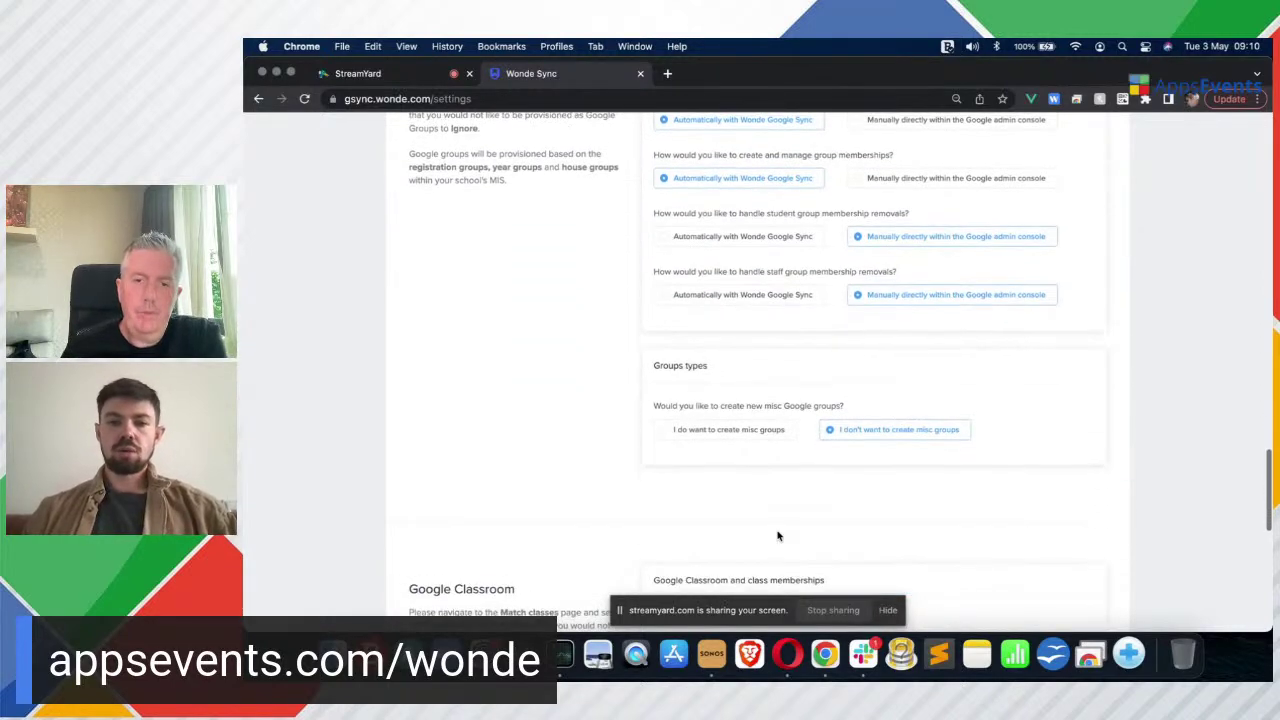
click(748, 430)
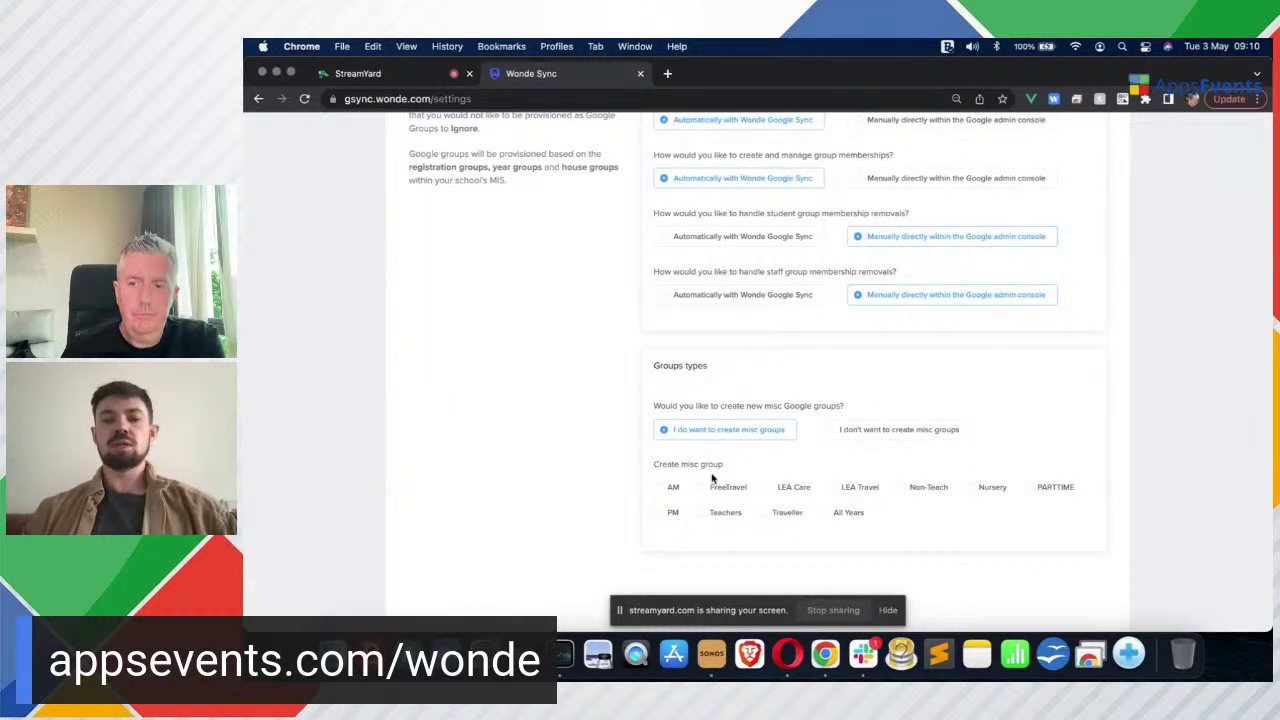
click(658, 489)
click(700, 487)
click(774, 494)
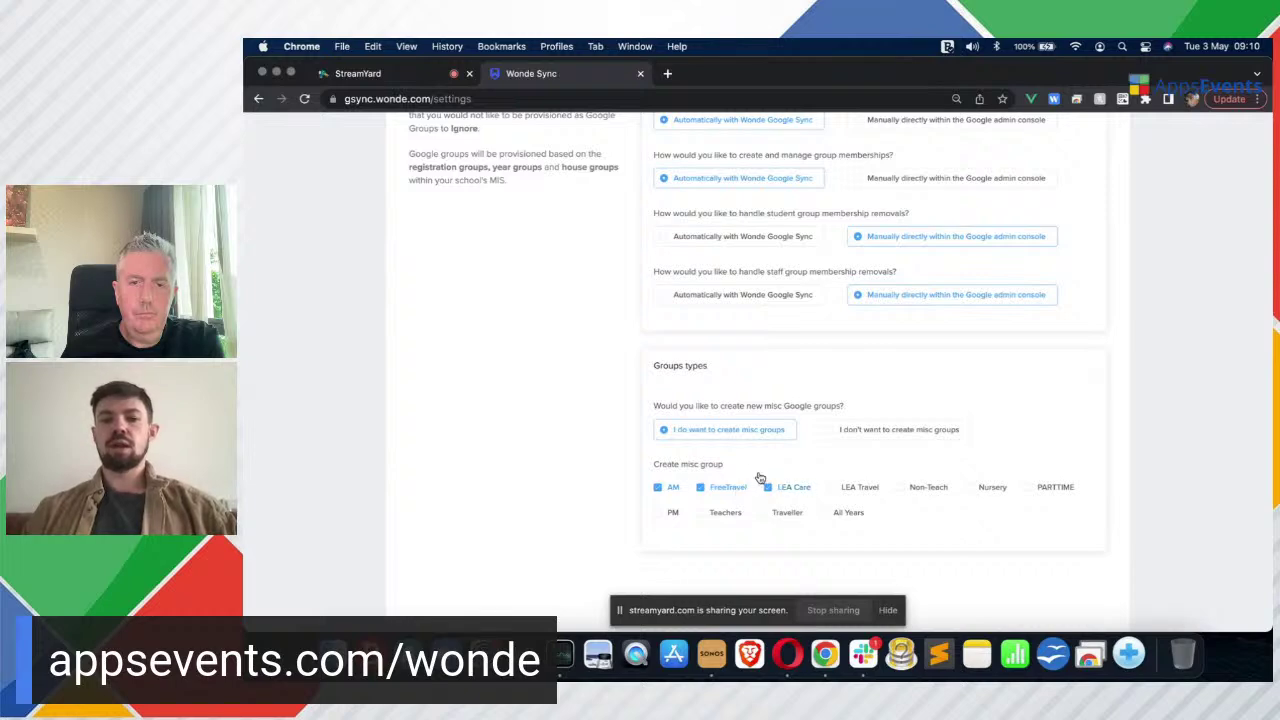
click(658, 489)
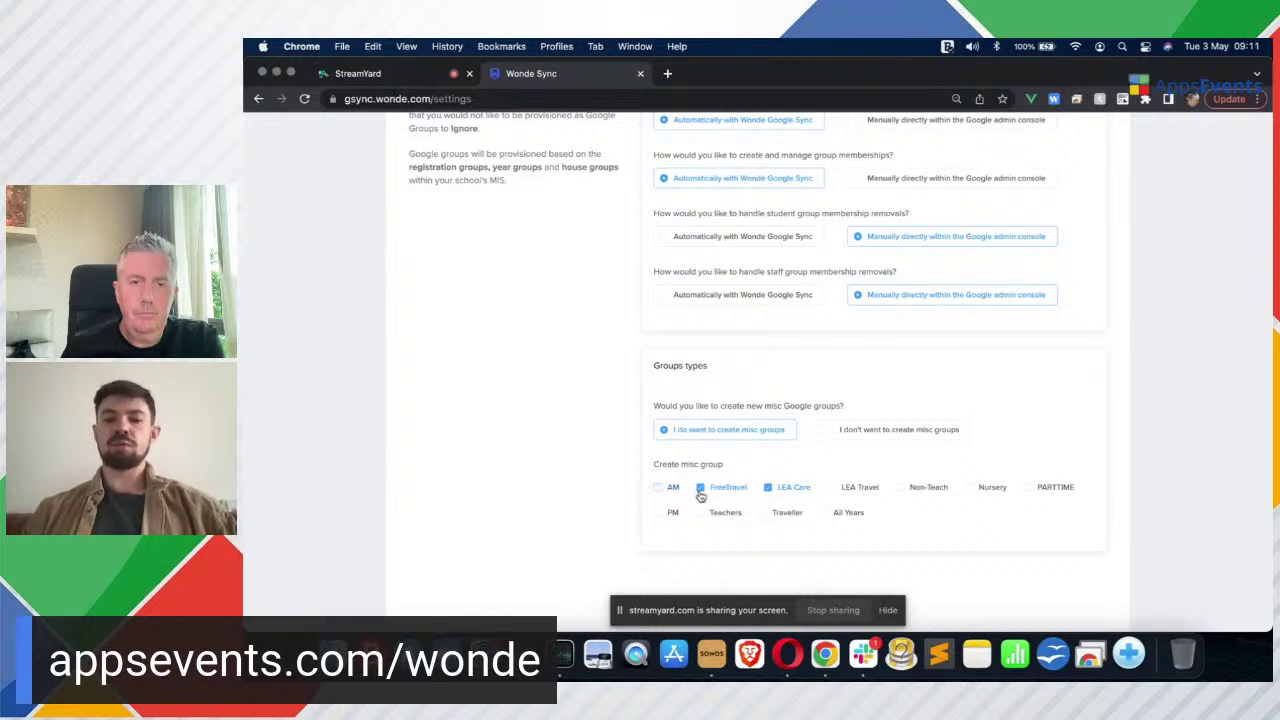
click(700, 488)
click(766, 489)
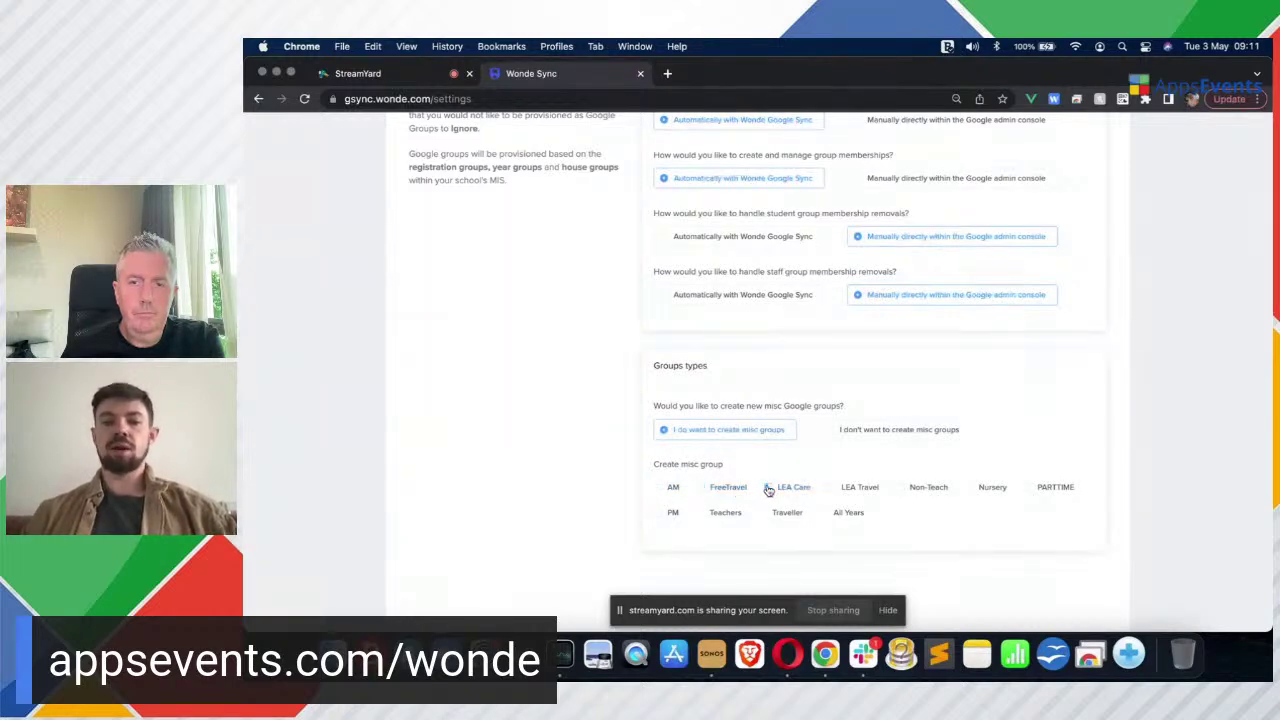
click(870, 431)
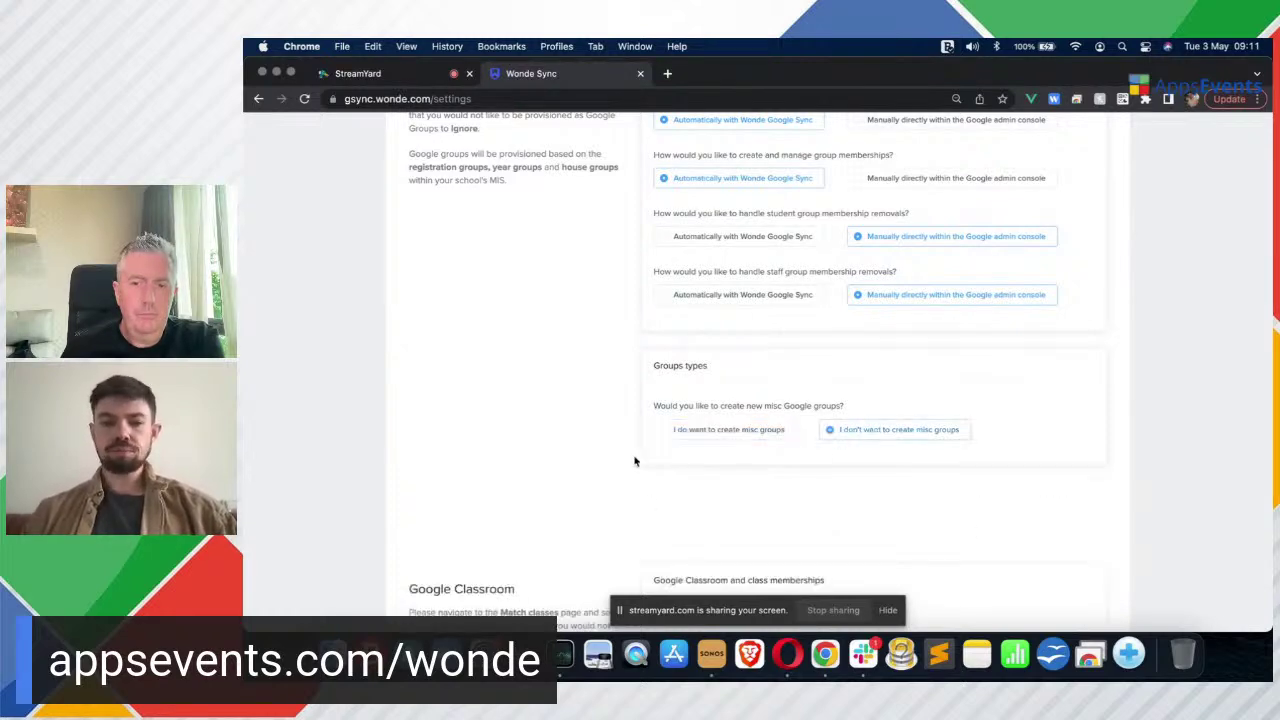
Highlight the classes/registration groups note under Google Classroom, and set new classes to be created automatically with Wonde Google Sync
scroll(606, 472, down, 3)
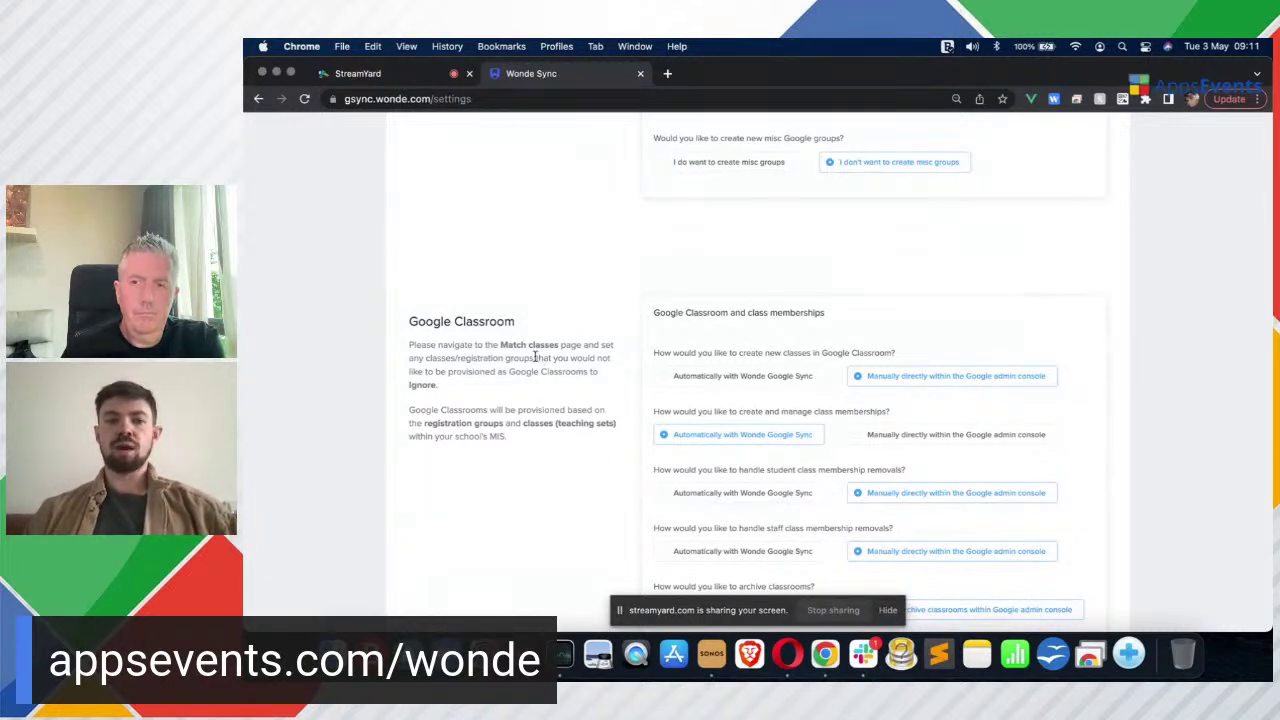
drag(534, 357, 427, 356)
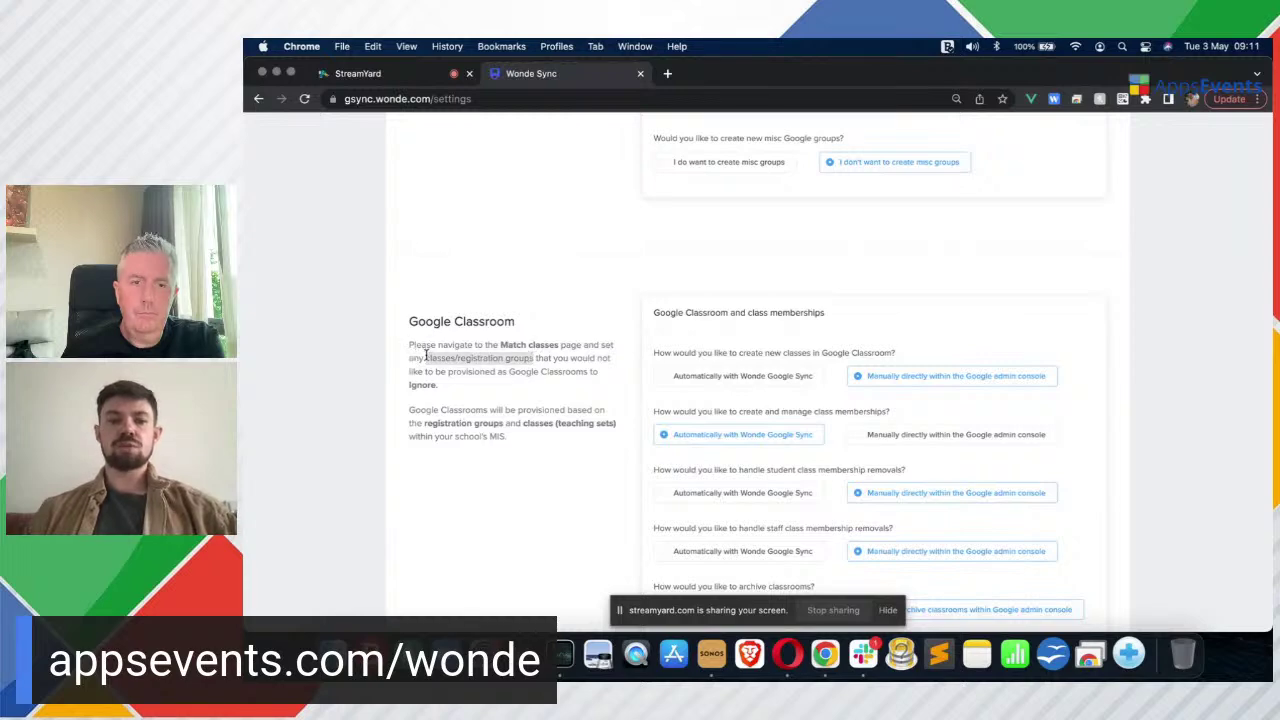
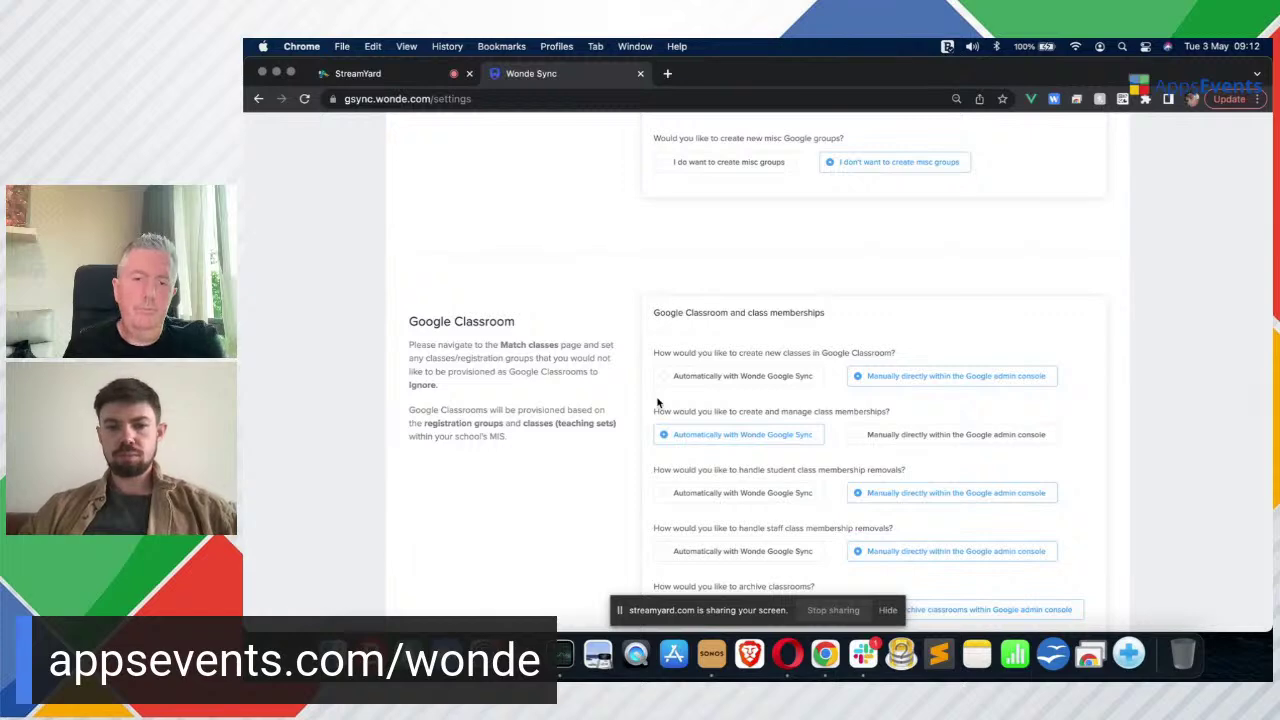
click(768, 379)
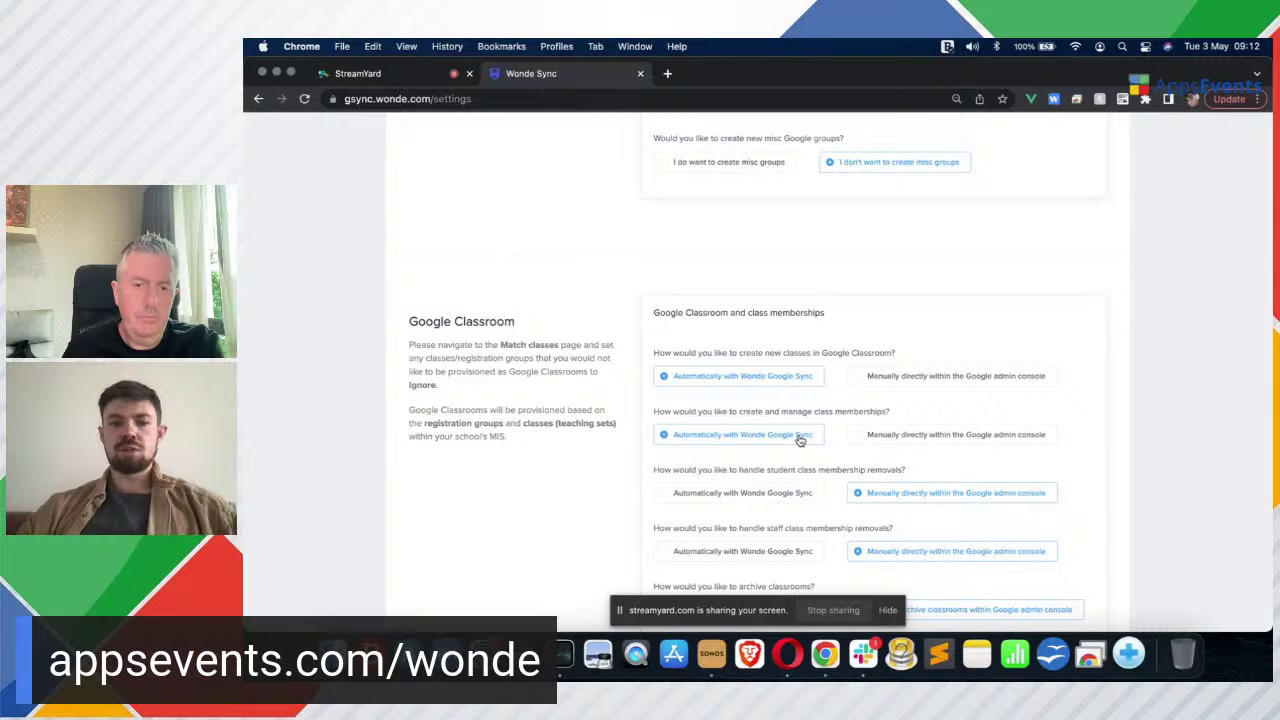
Set classrooms to archive all at the end of academic year, and view the last-day-of-school calendar without picking a date
scroll(800, 440, down, 1)
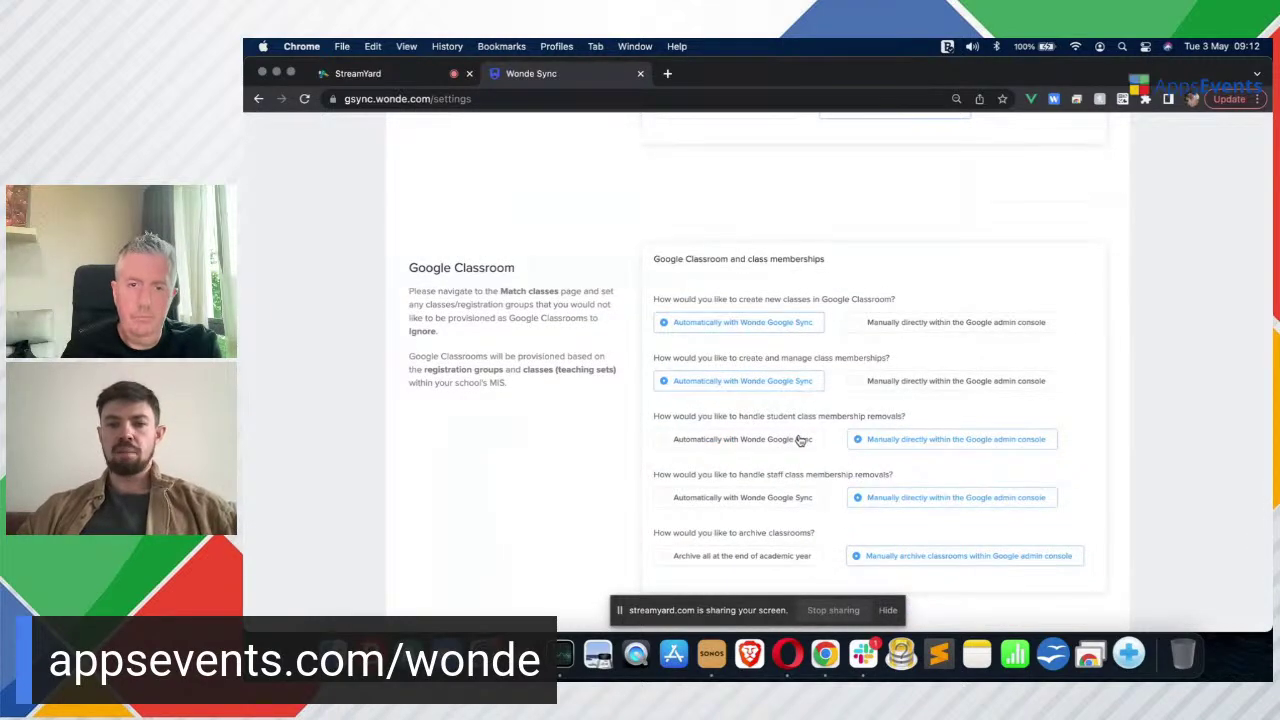
scroll(800, 440, down, 1)
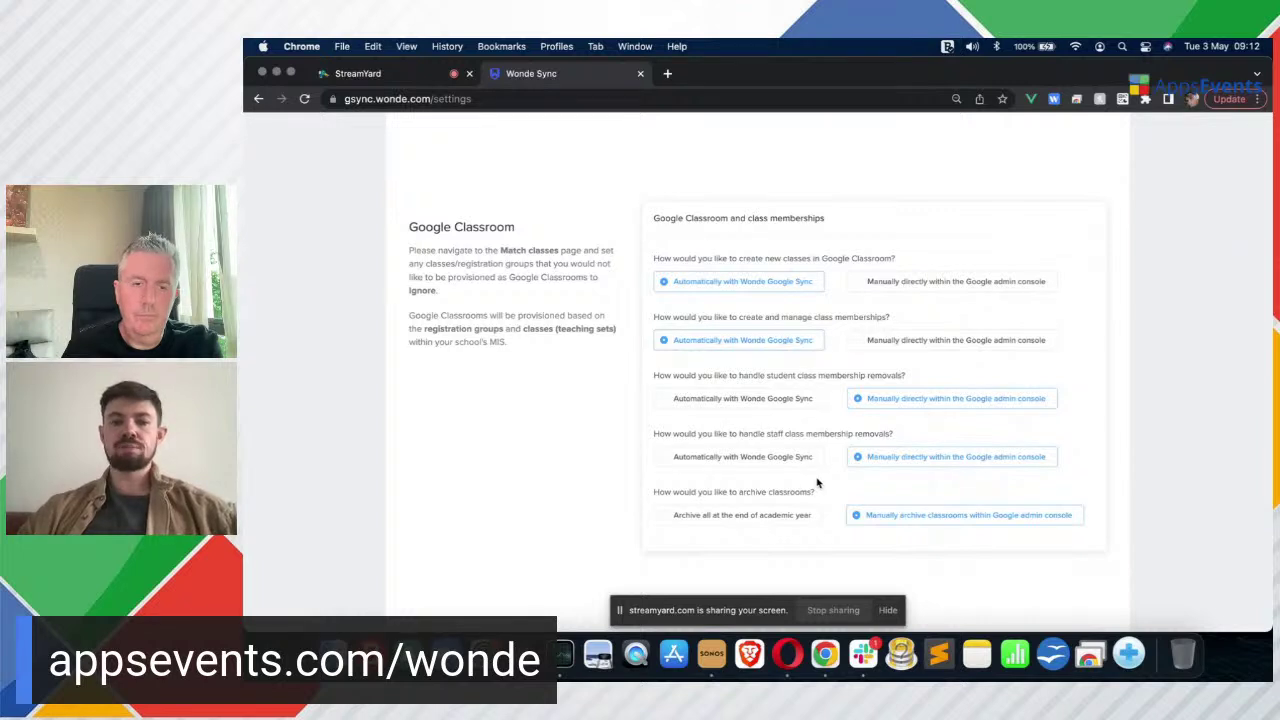
click(760, 516)
scroll(761, 519, down, 2)
scroll(761, 519, down, 1)
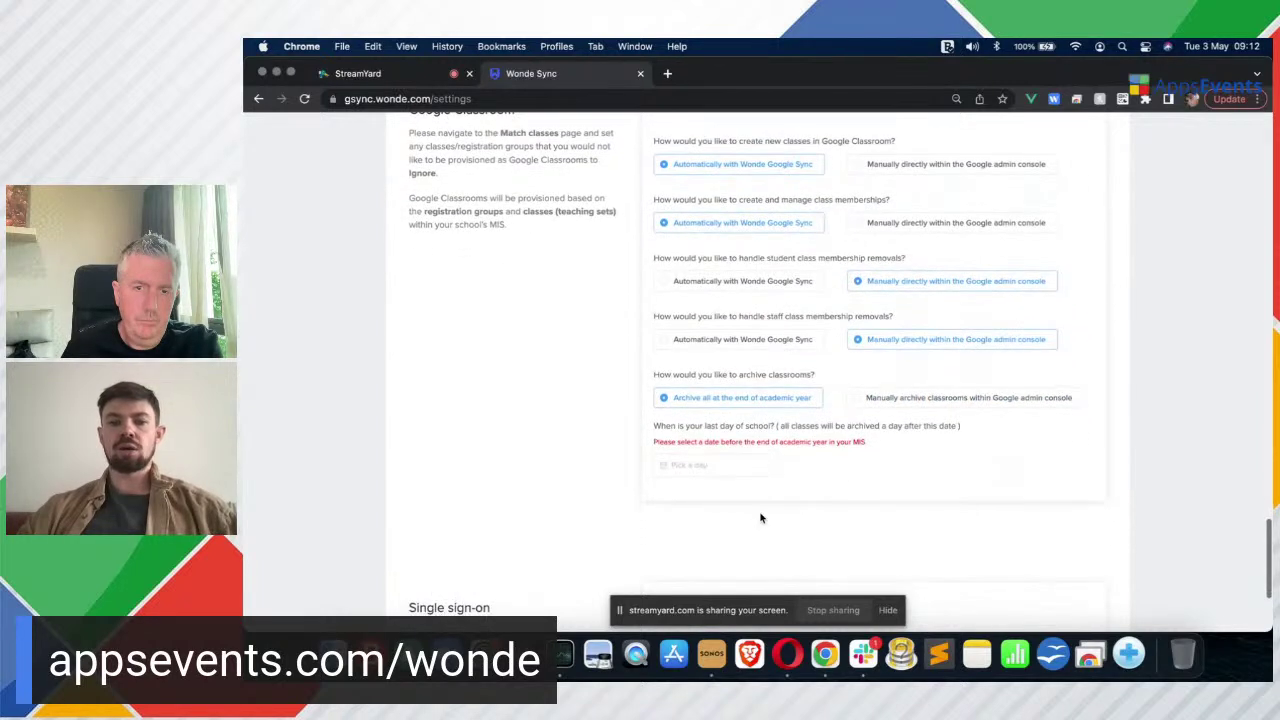
click(713, 465)
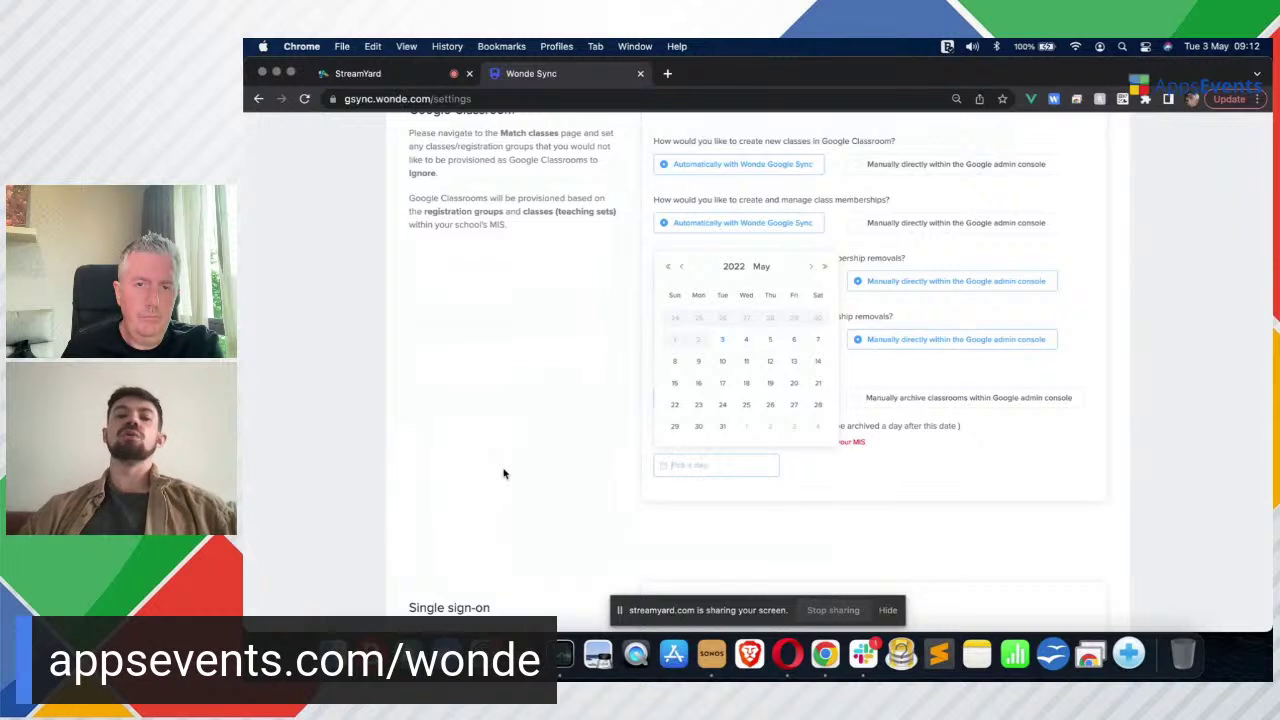
click(504, 474)
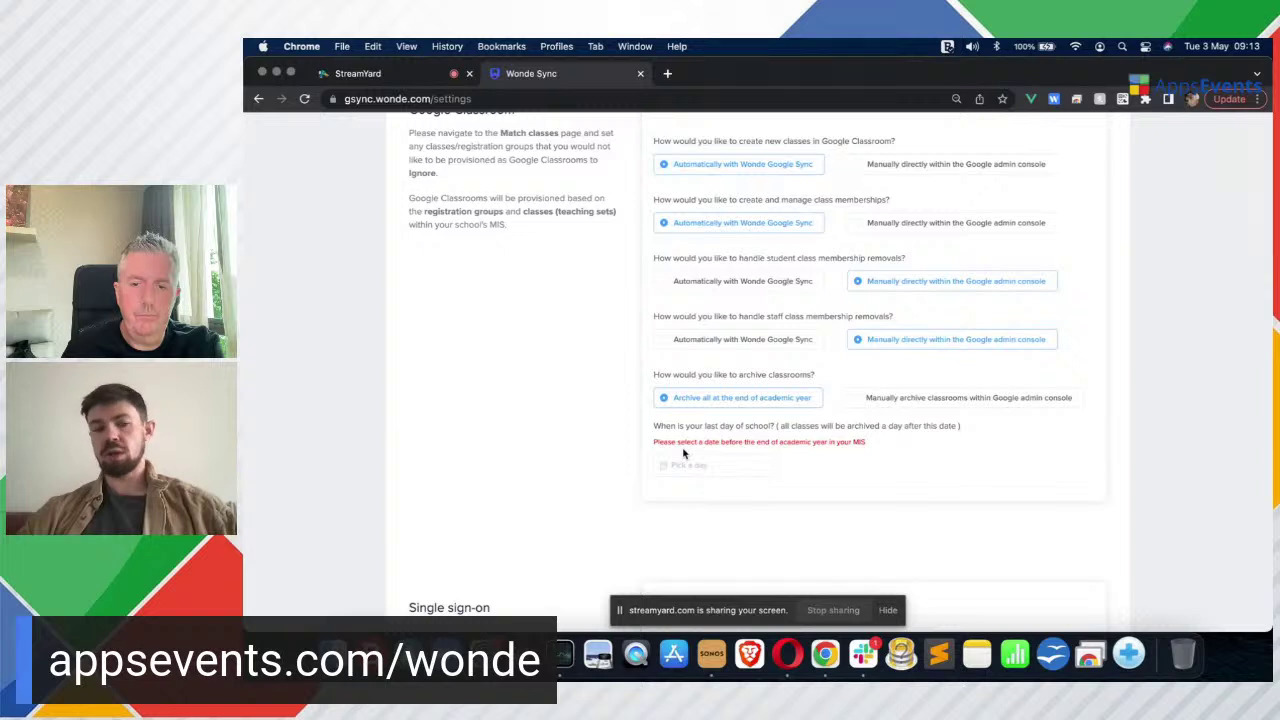
Try hiding the Gmail tile from the Single sign-on dashboard, and enable it again
scroll(660, 566, down, 2)
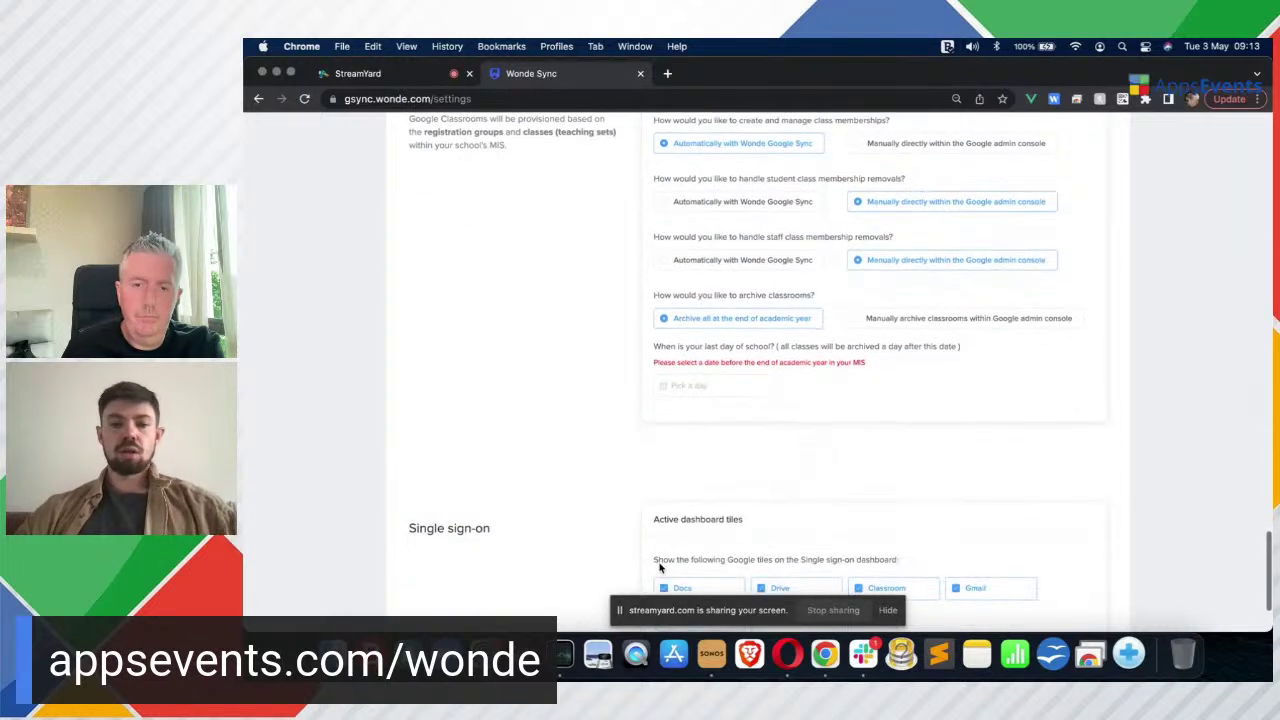
scroll(660, 566, down, 3)
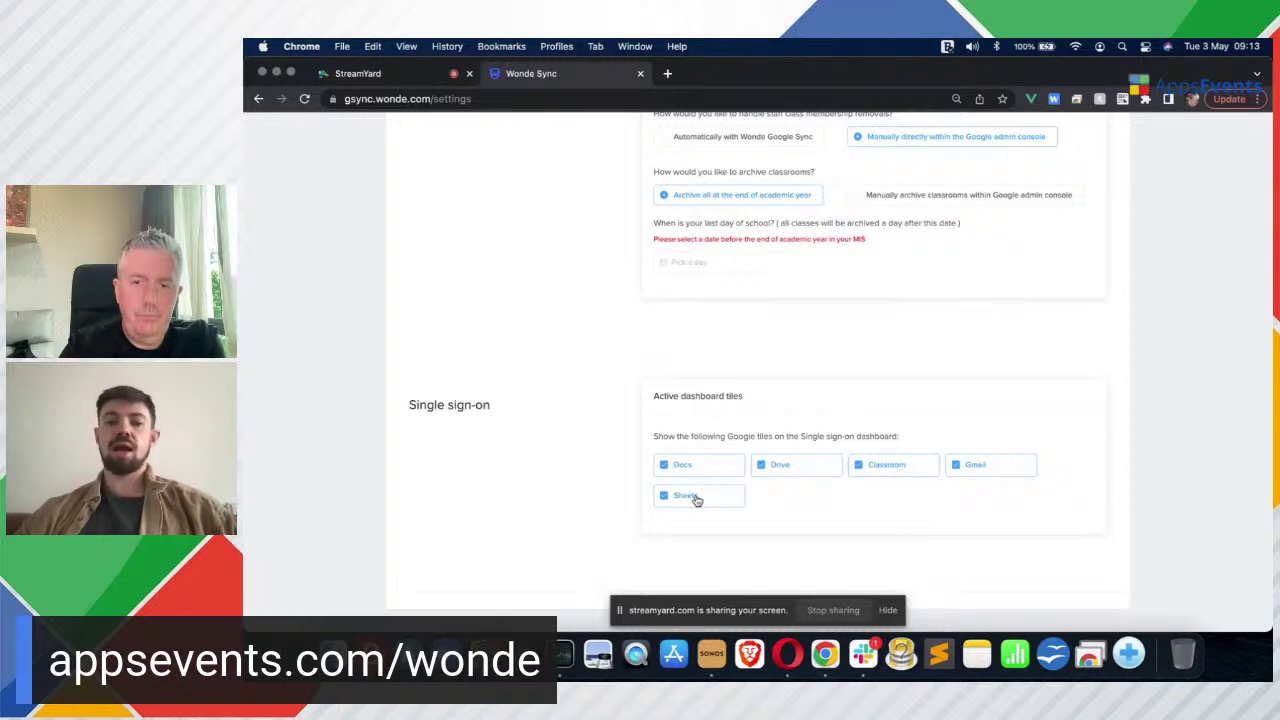
click(1018, 470)
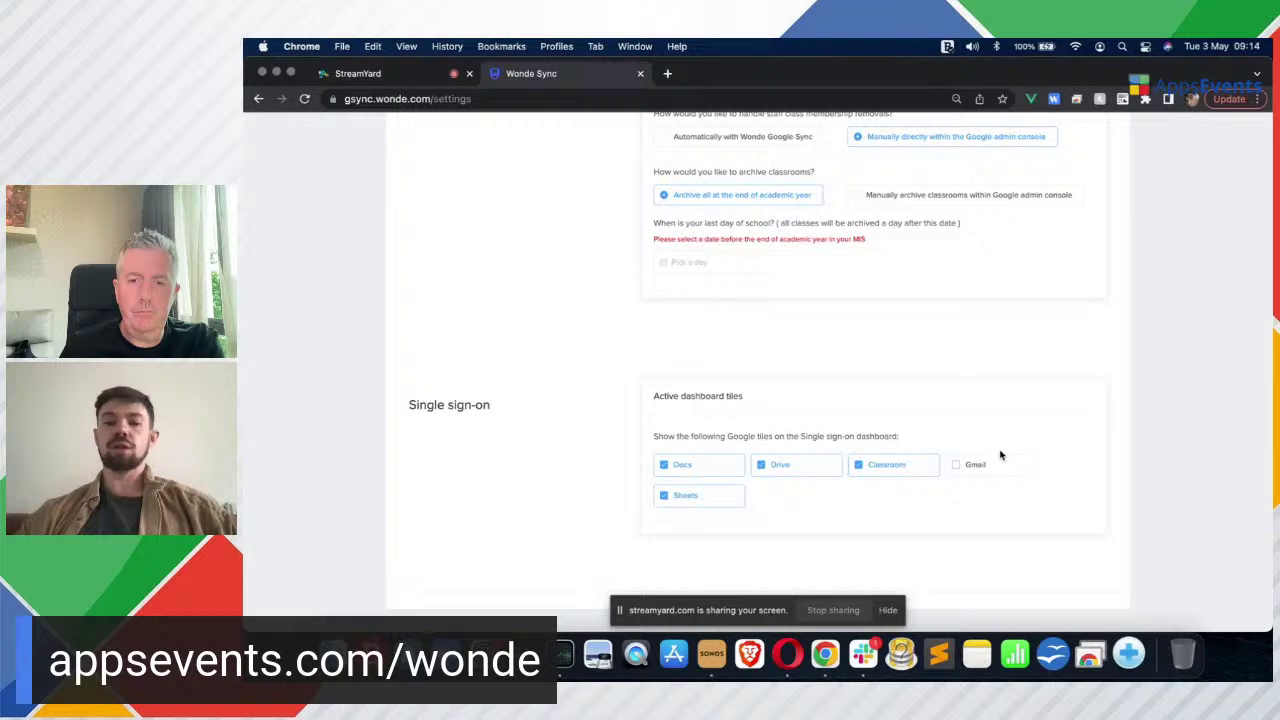
click(995, 466)
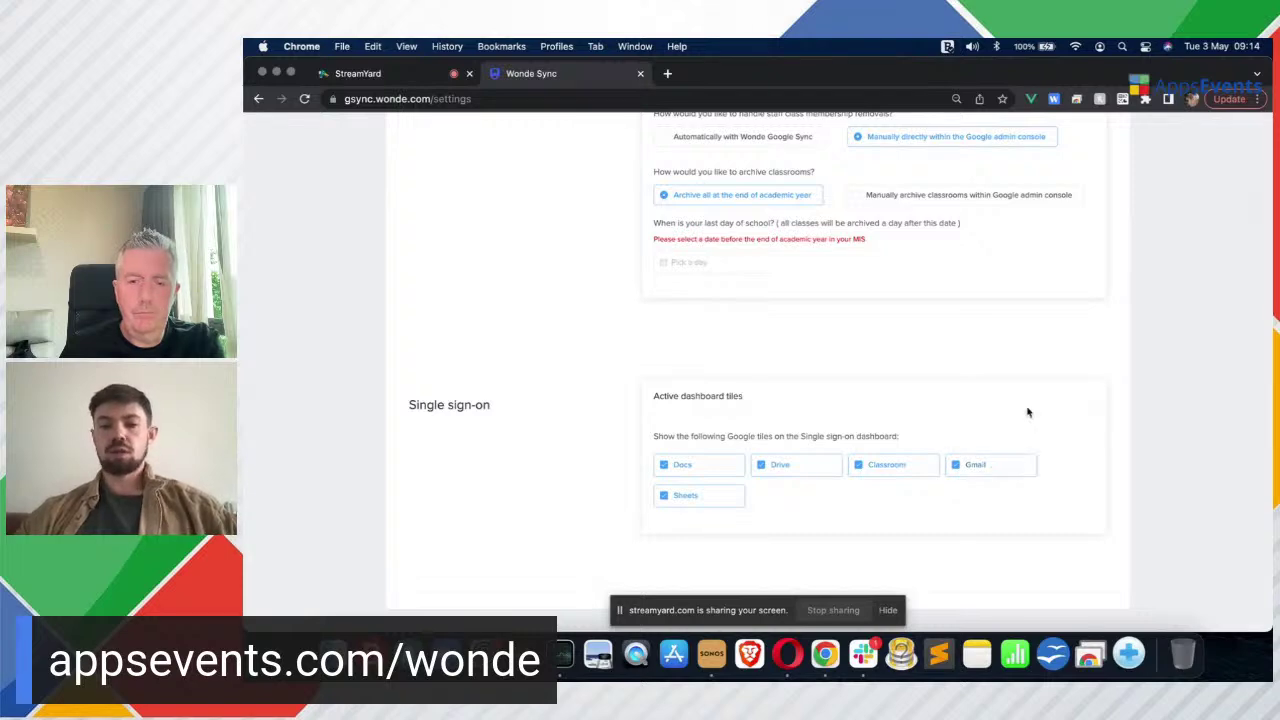
Open the Match users page and look through the predicted matches between Wonde and Google users
scroll(1035, 393, up, 20)
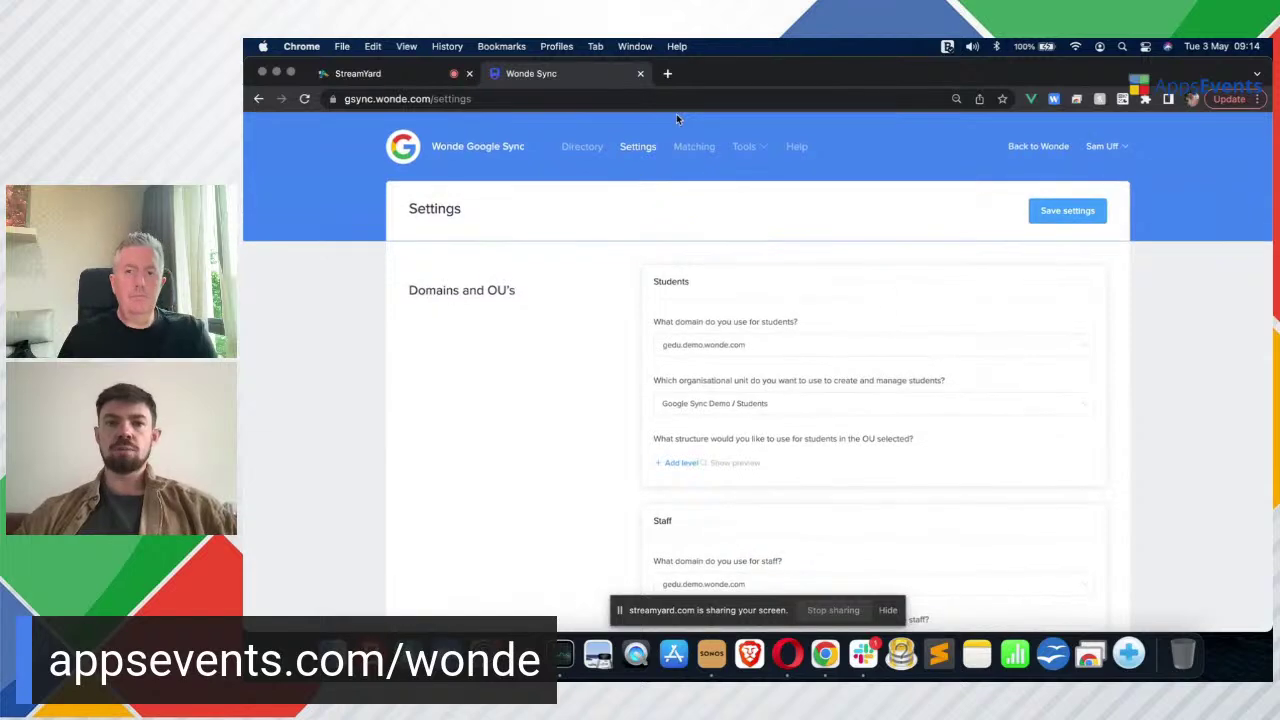
click(694, 150)
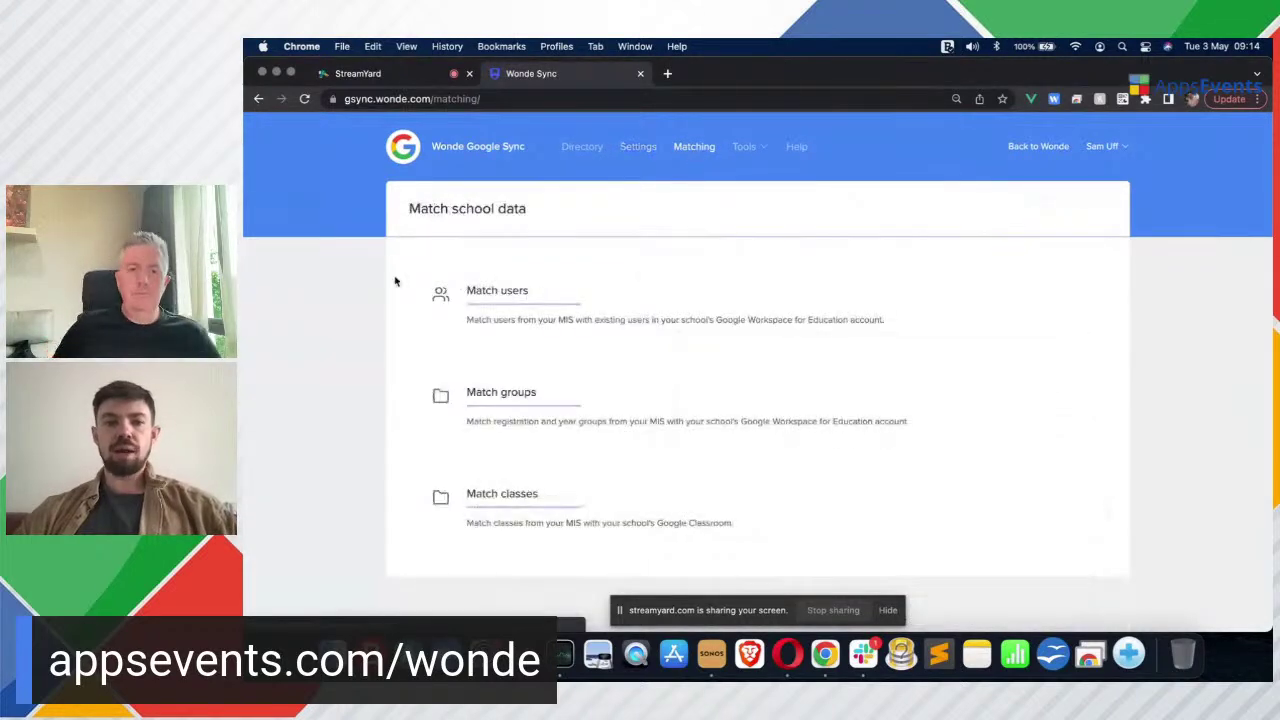
click(618, 323)
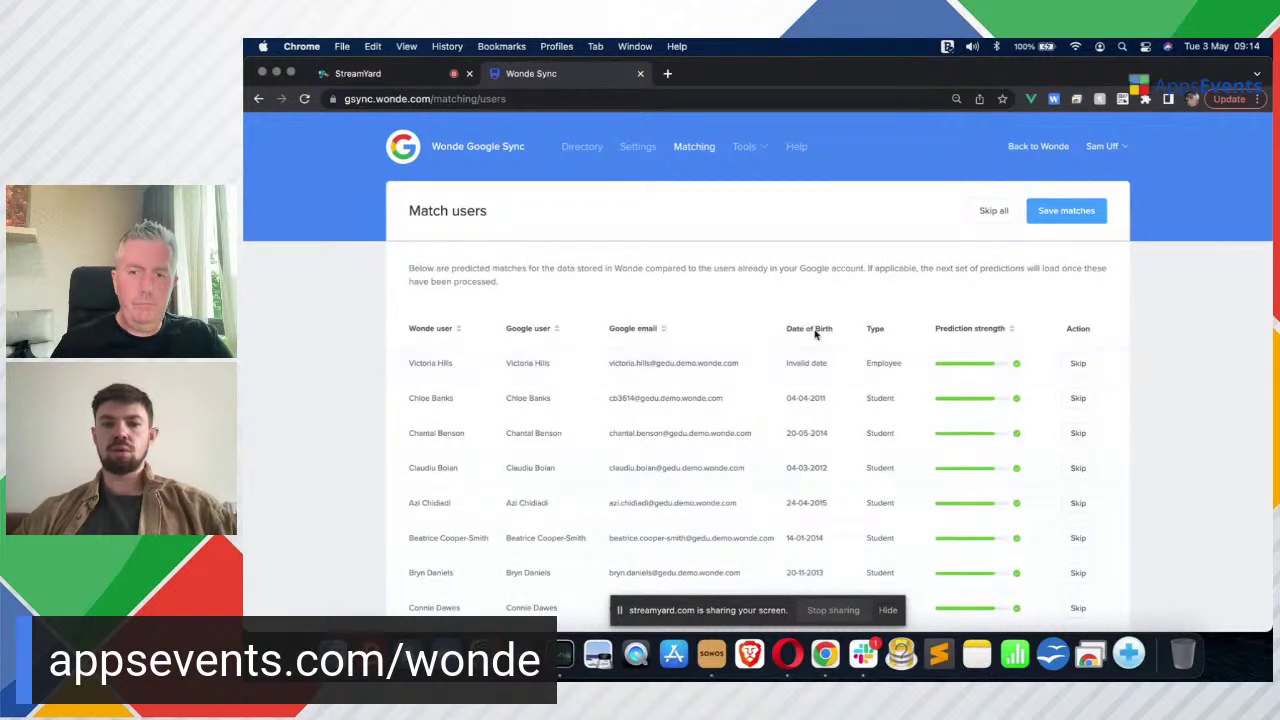
scroll(860, 441, down, 5)
scroll(860, 441, down, 15)
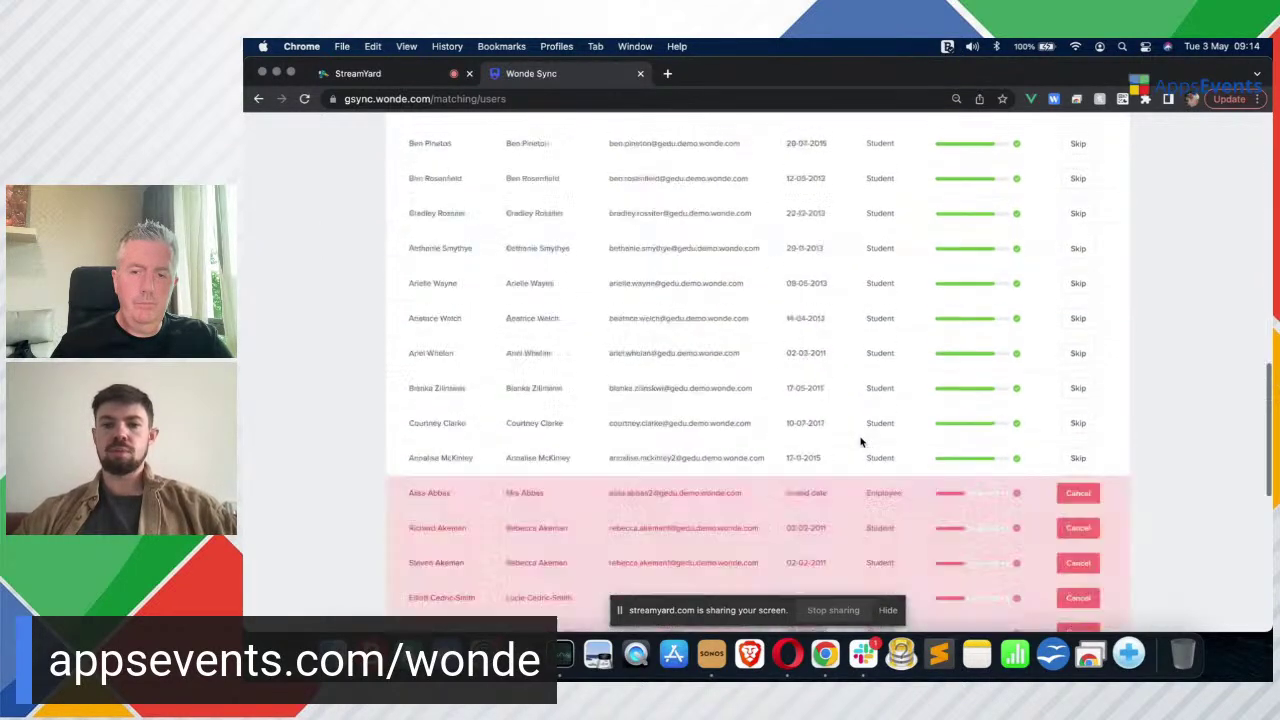
Try including the first low-strength predicted match, the employee row, and set it back to skipped
scroll(860, 441, up, 5)
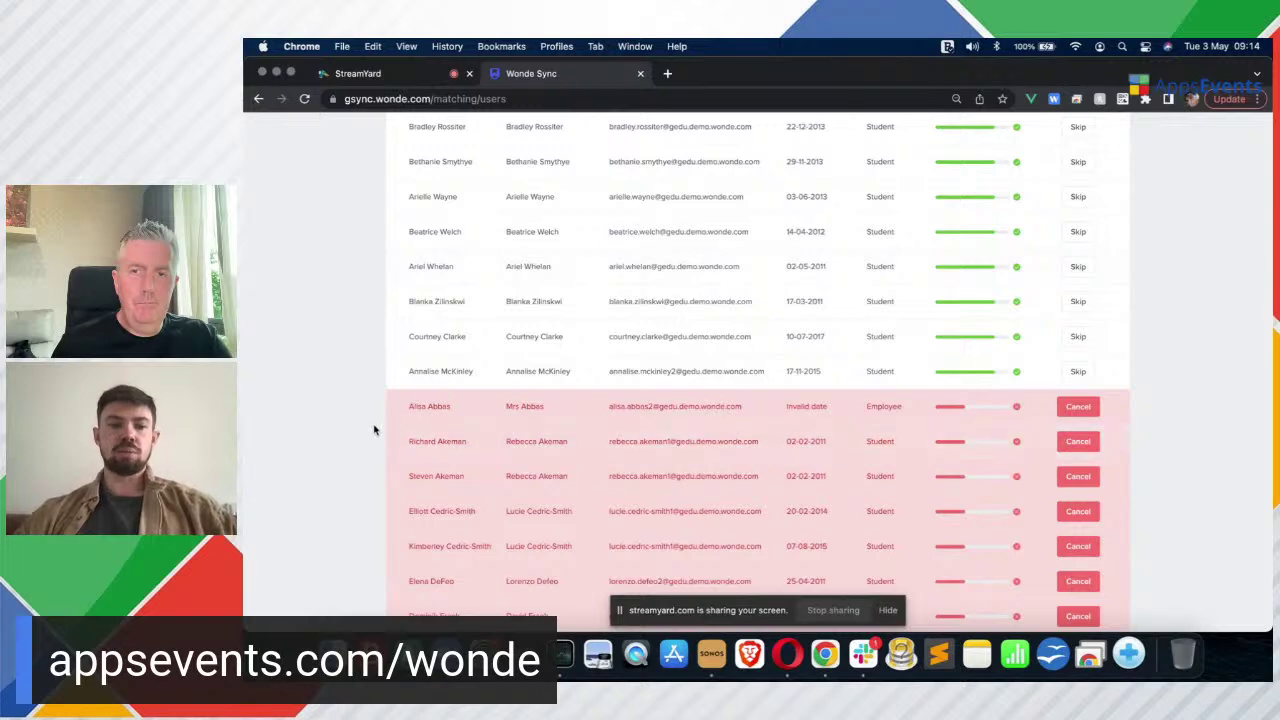
click(1083, 411)
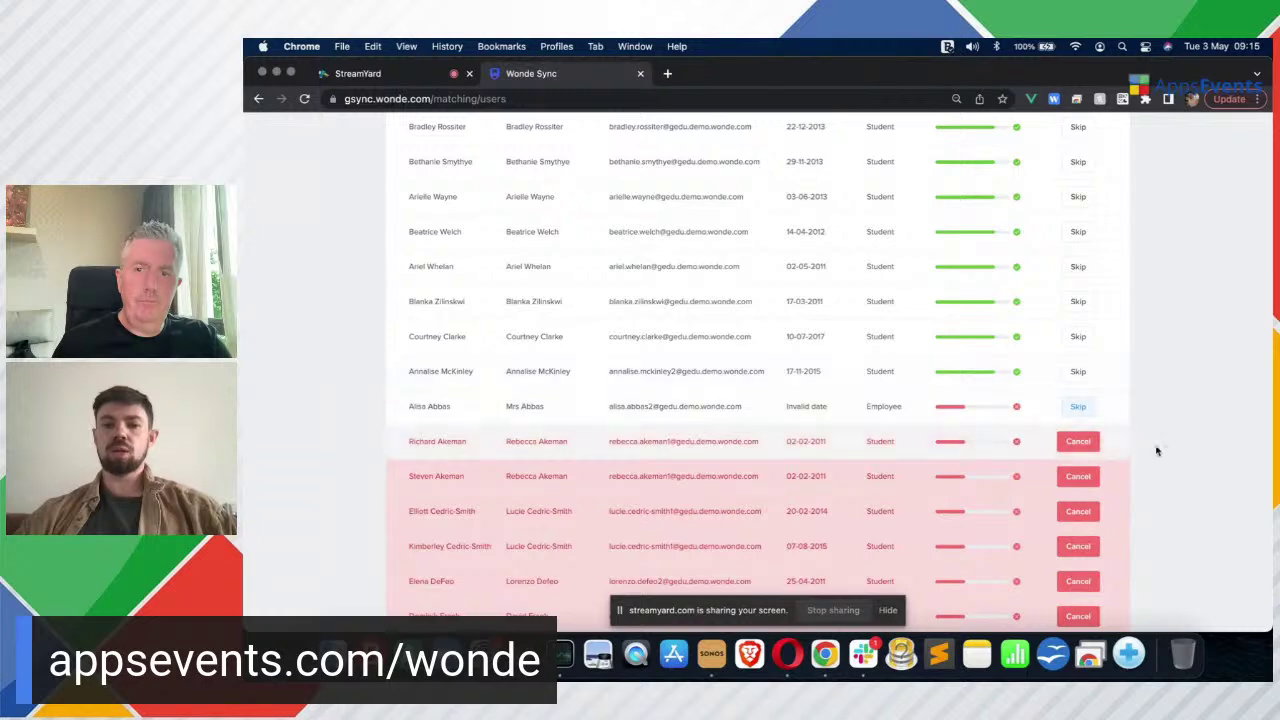
click(1078, 406)
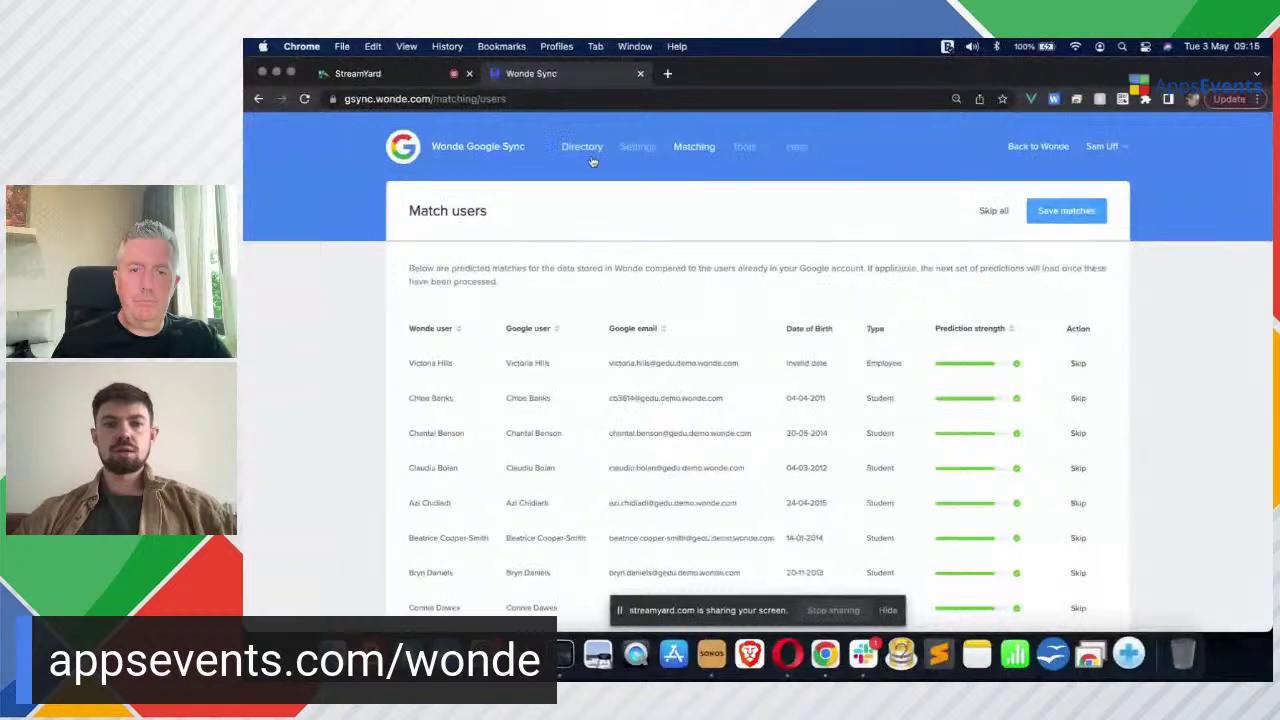
Match the 2GH registration group to the existing 2GH Google group, and review its other matching options without changing the choice
click(692, 147)
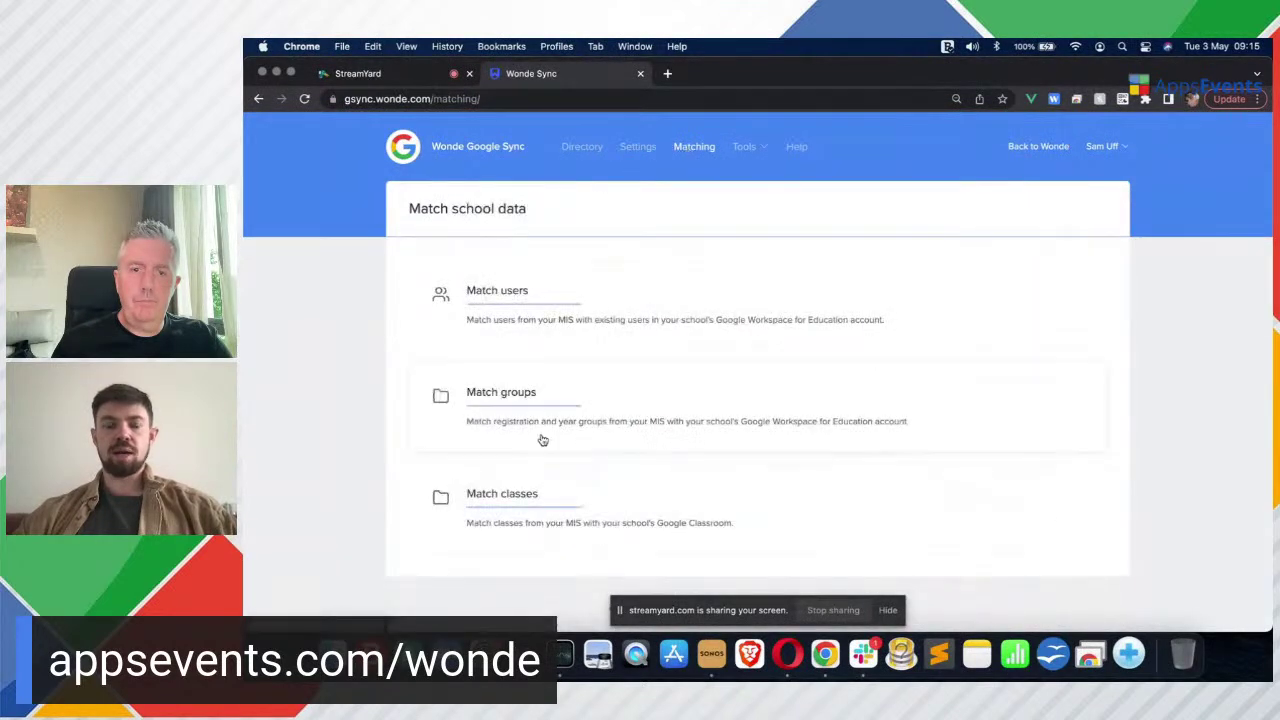
click(634, 409)
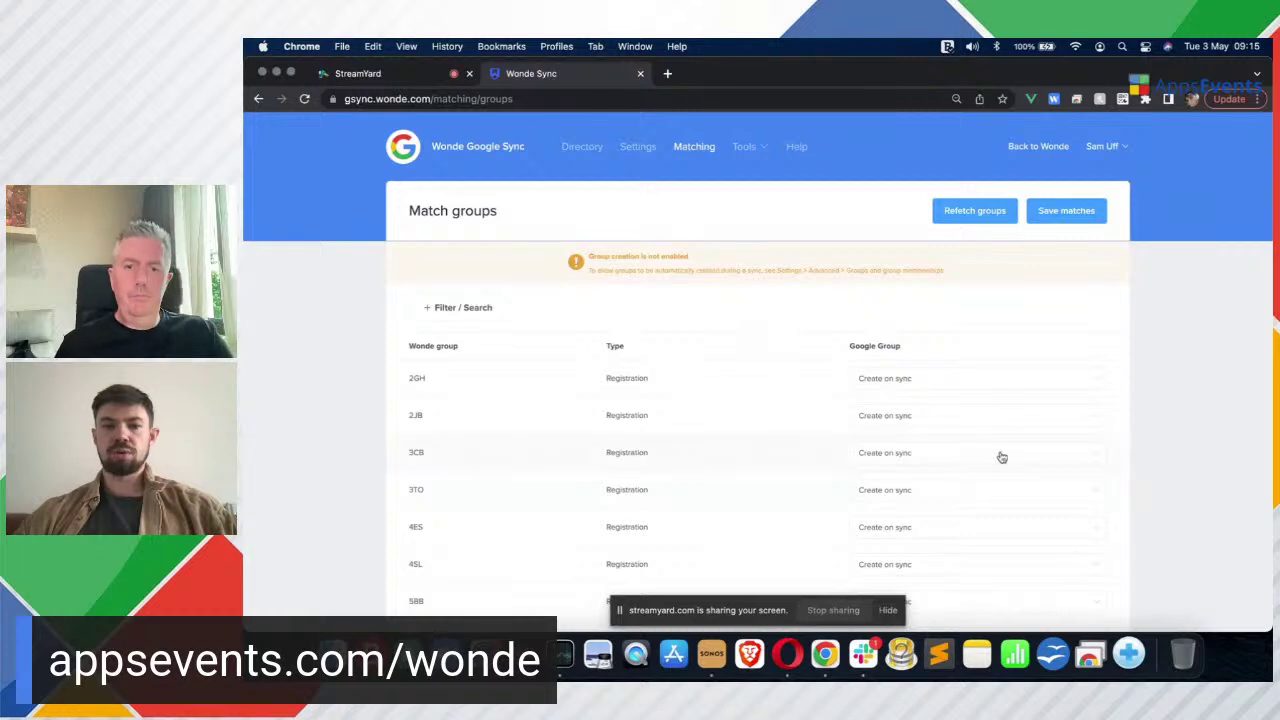
click(898, 388)
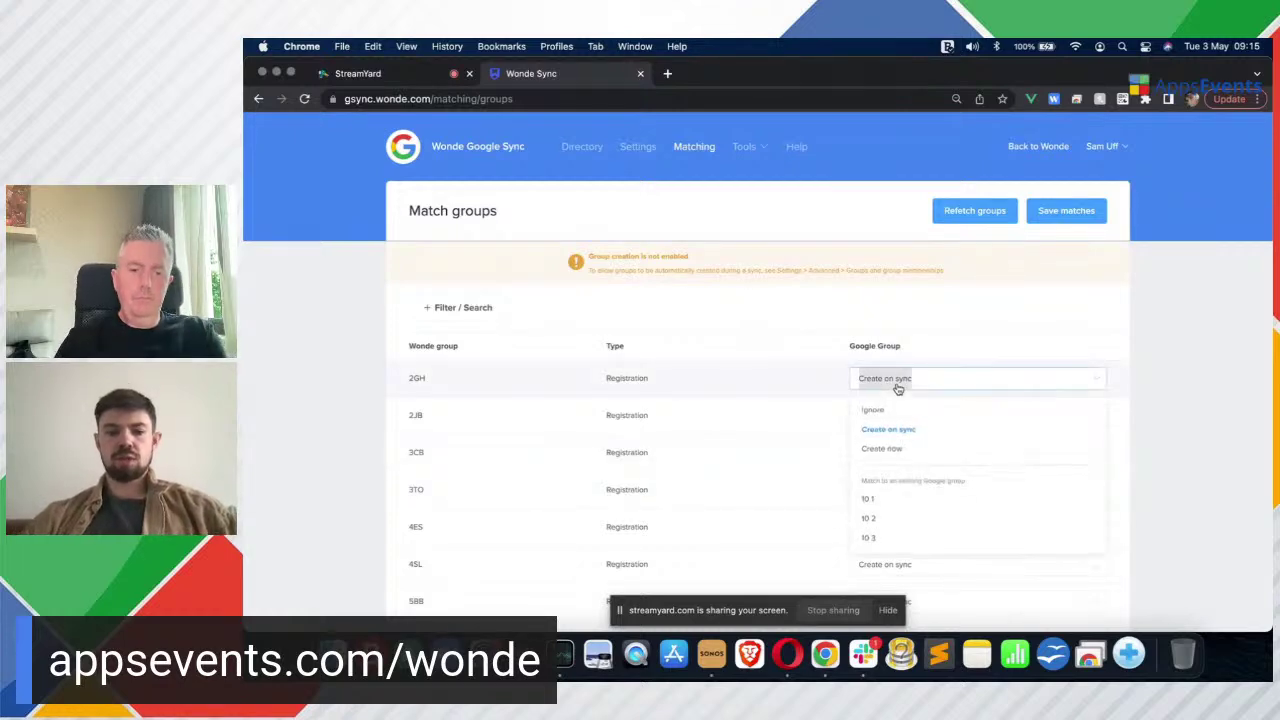
text(2gh)
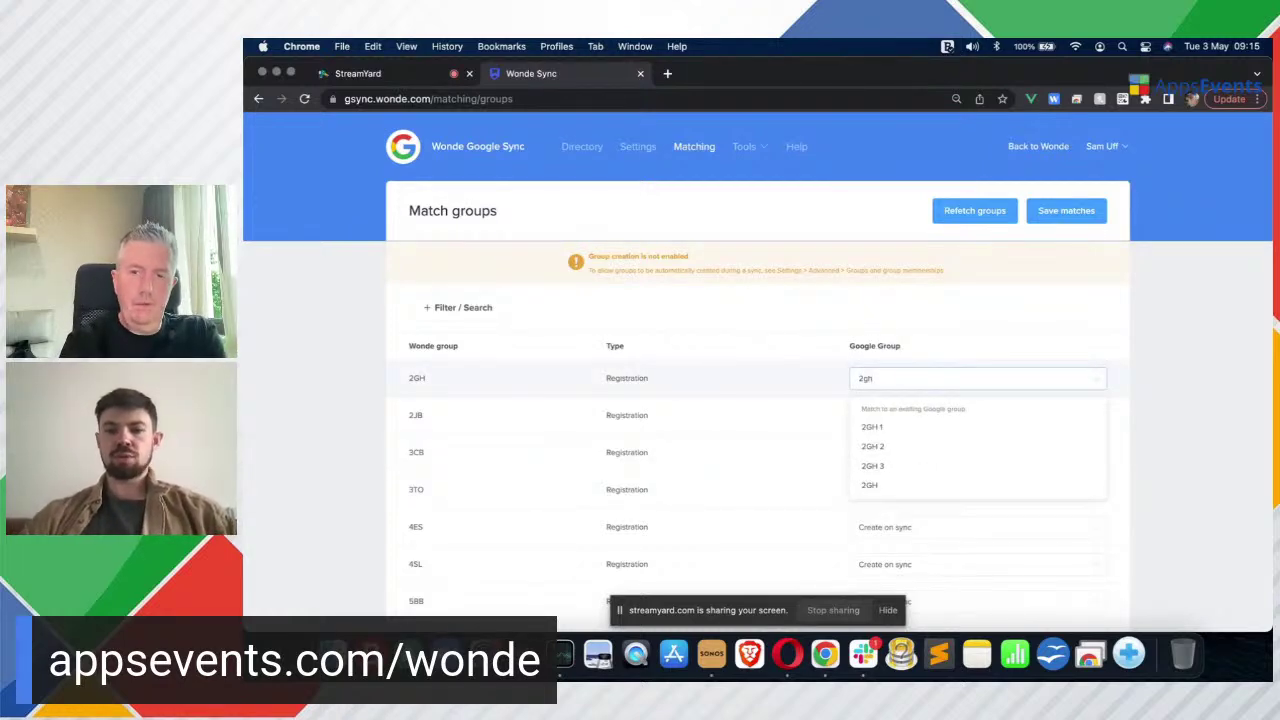
click(909, 495)
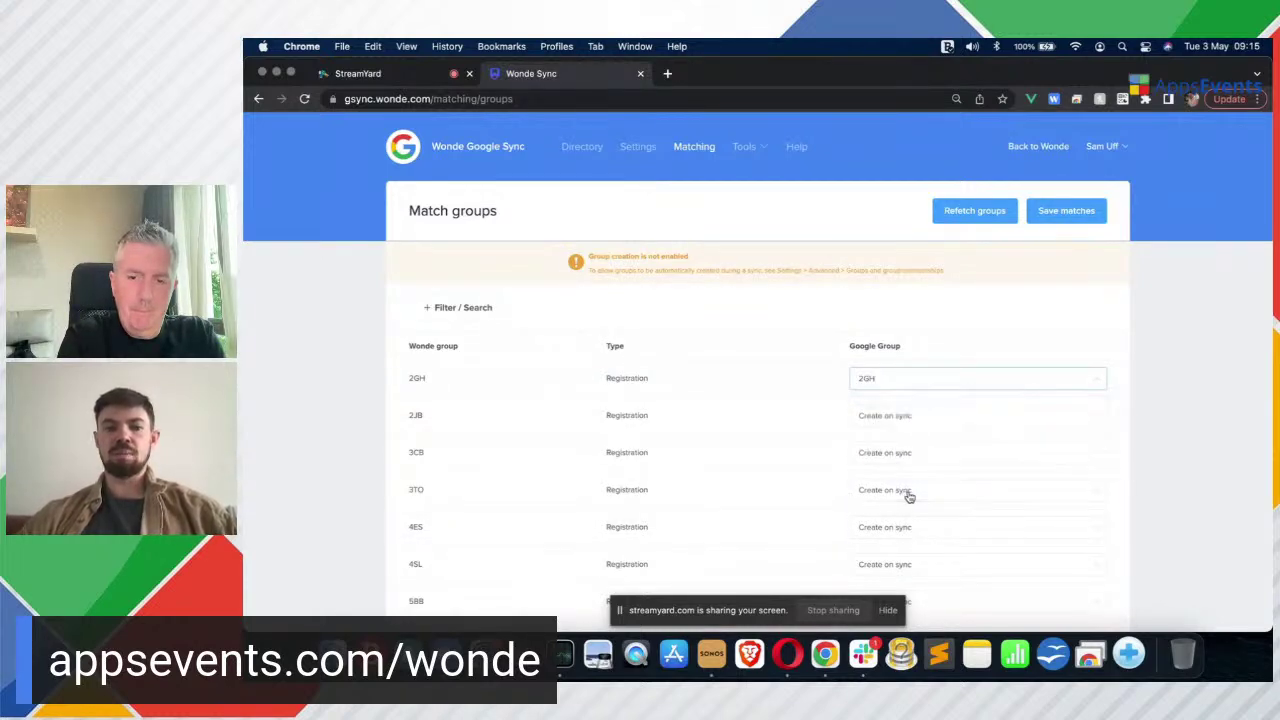
click(875, 388)
scroll(904, 480, up, 10)
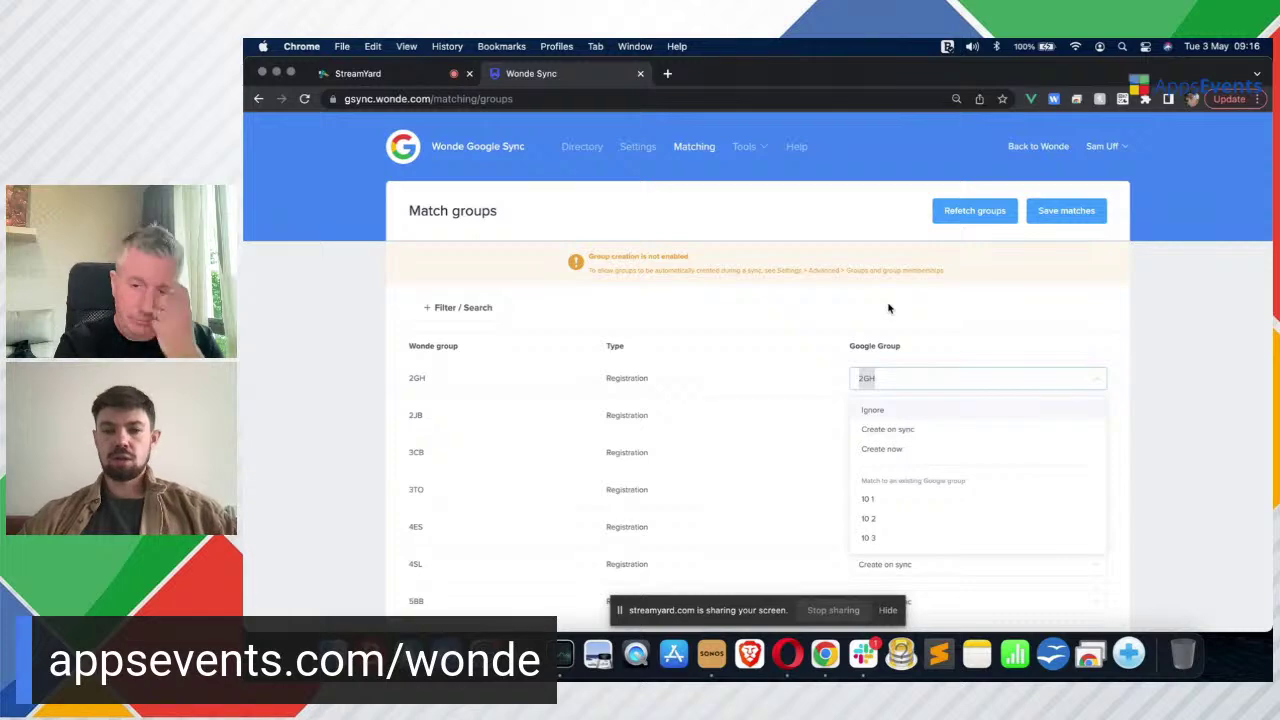
click(820, 334)
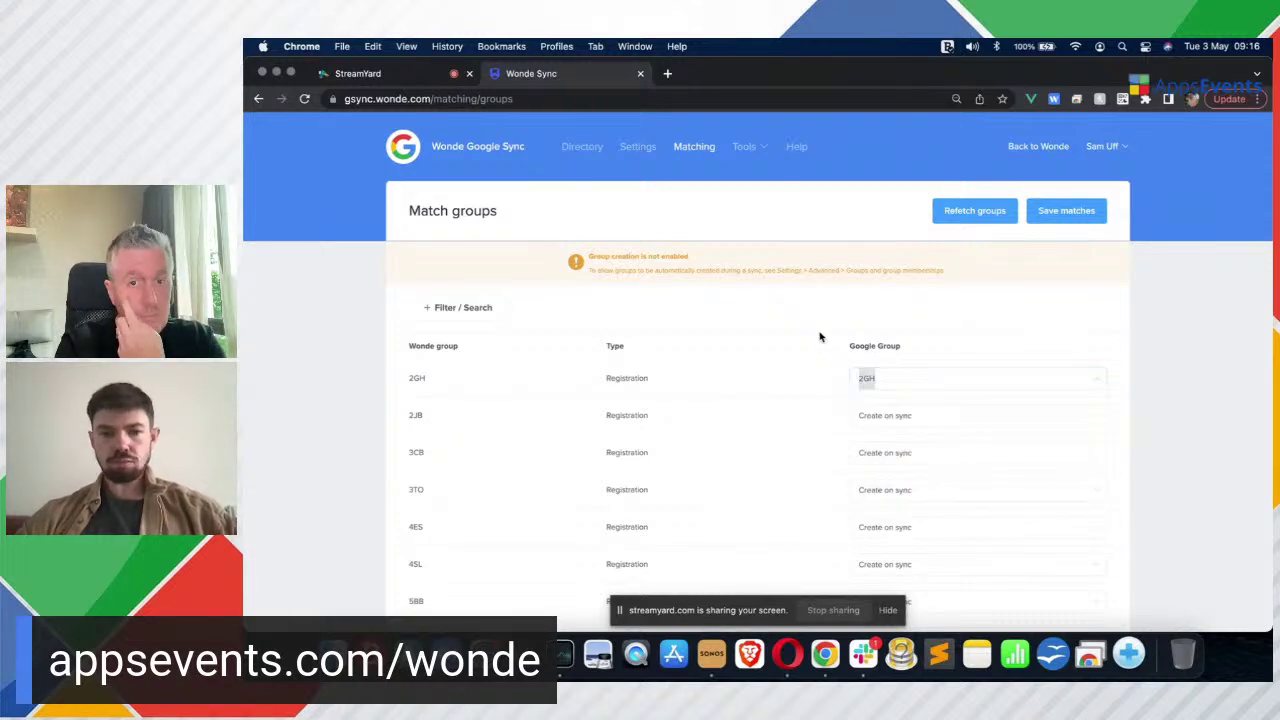
Open the Match classes page and search the existing Google classes for 2gh in the 2GH row, without picking one
click(259, 99)
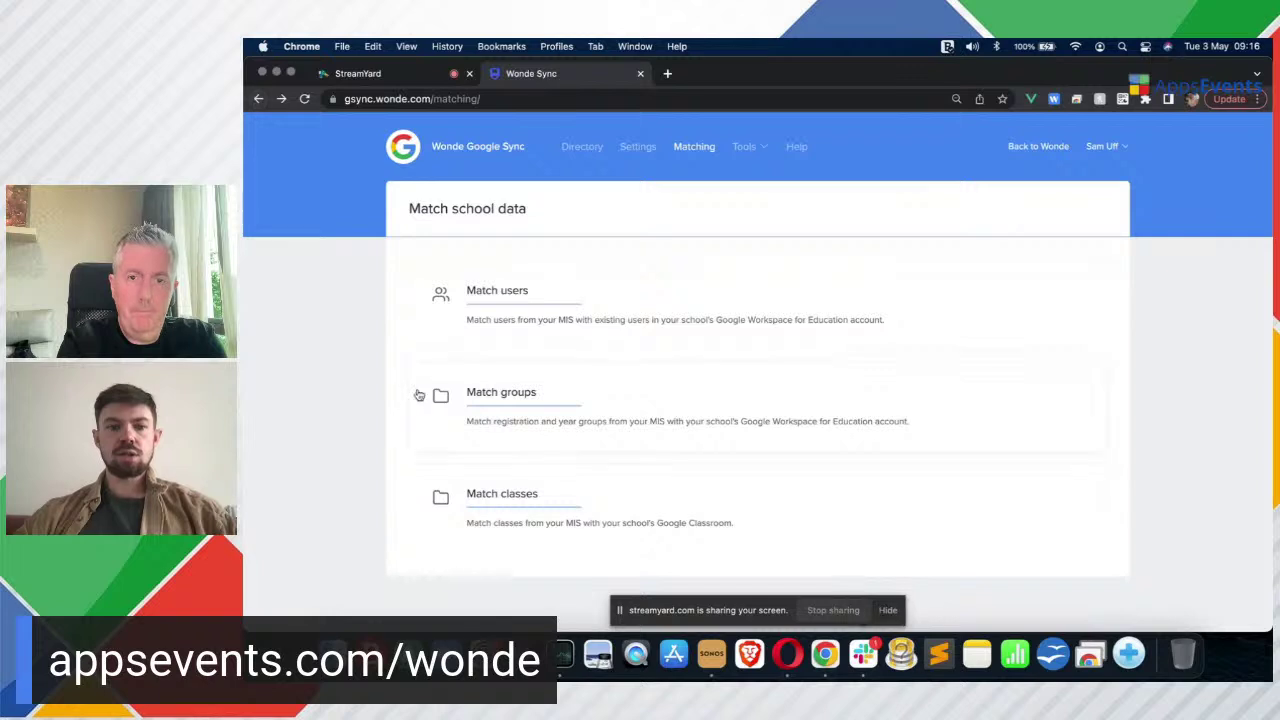
click(576, 513)
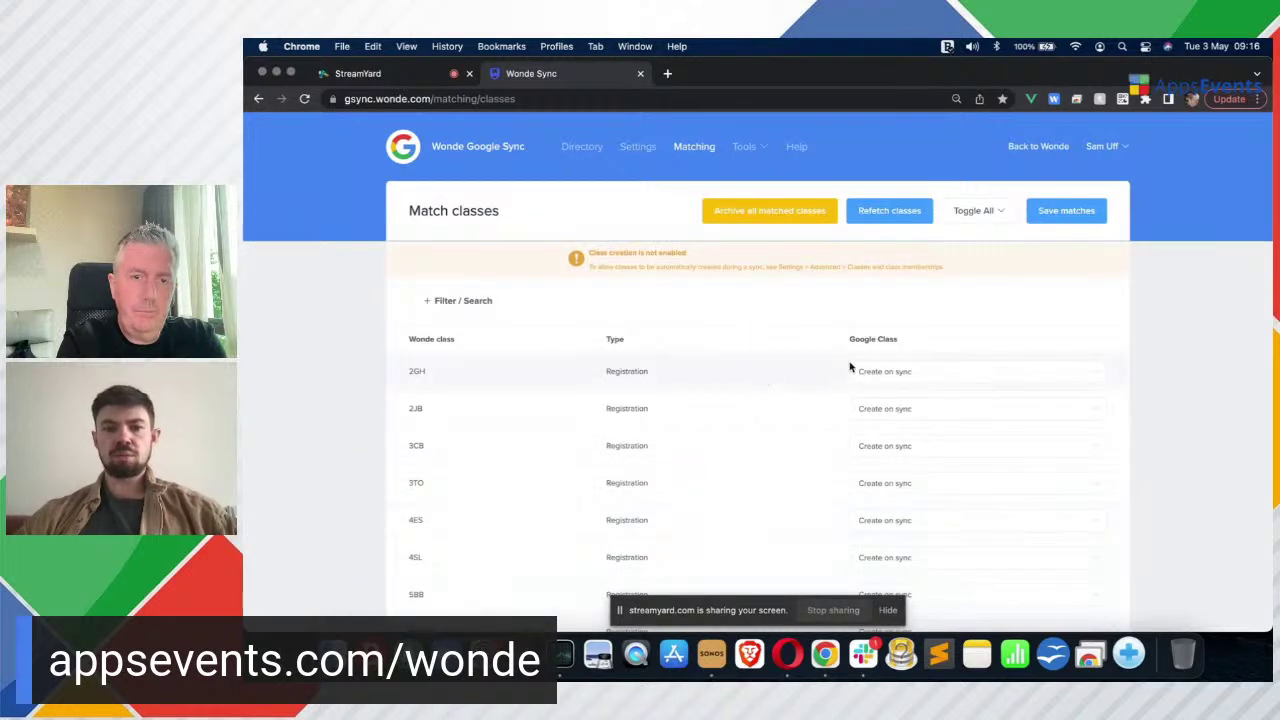
click(924, 373)
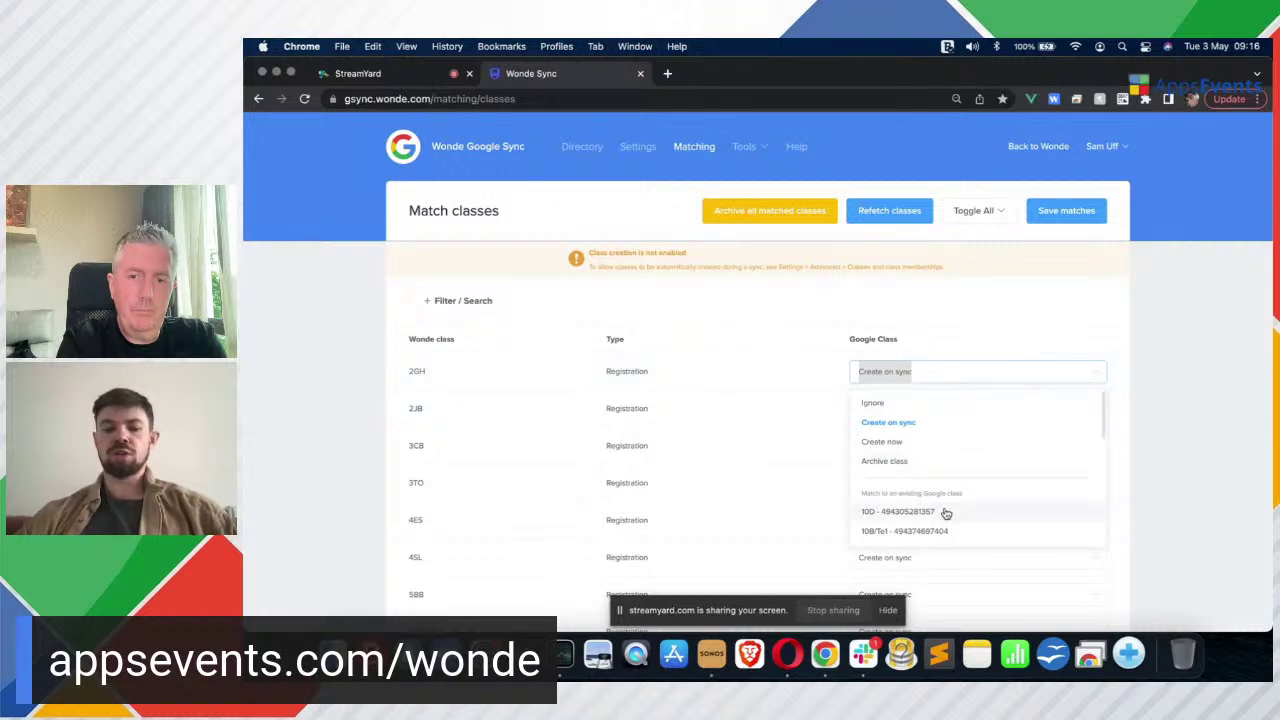
text(2gh)
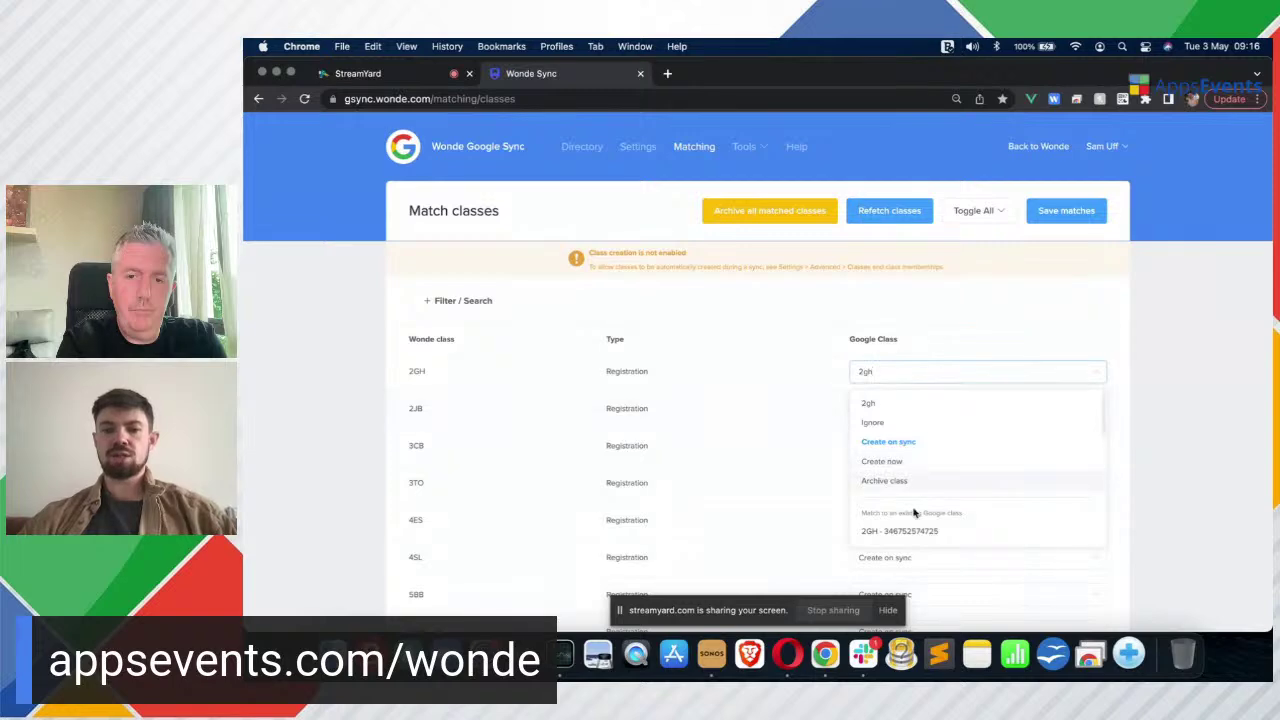
scroll(920, 517, down, 2)
scroll(920, 519, down, 3)
scroll(920, 519, up, 5)
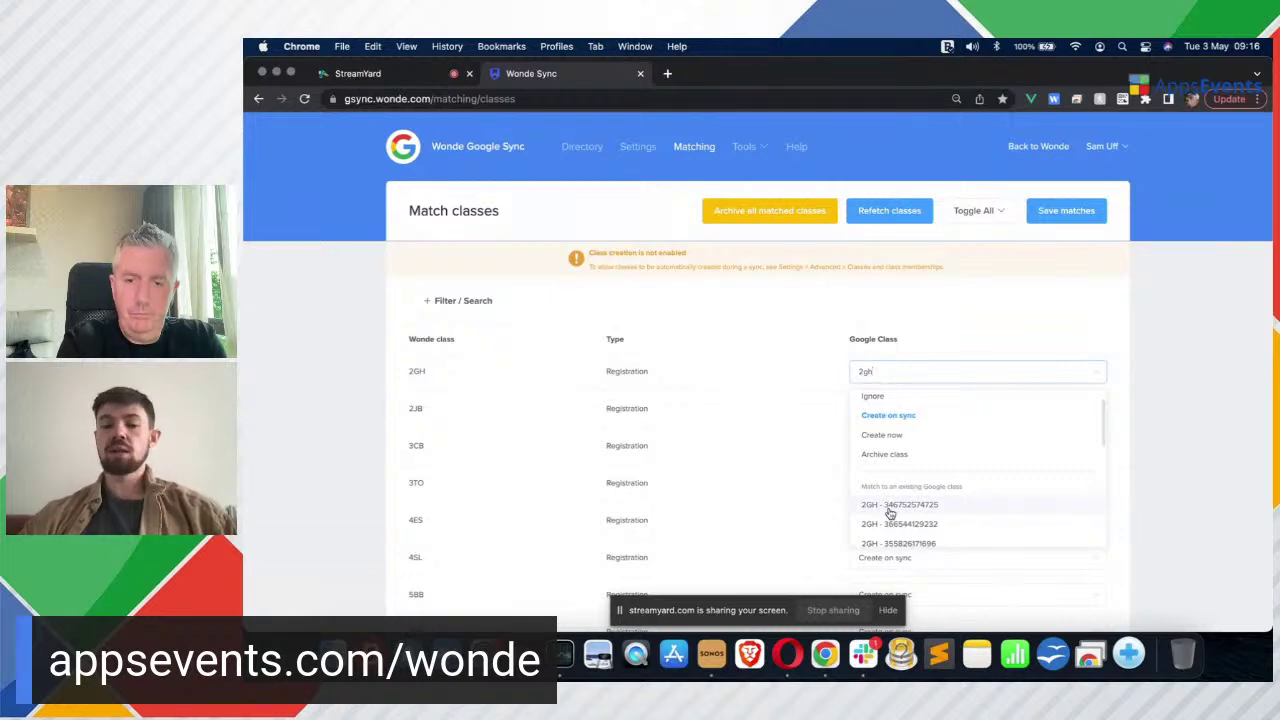
click(740, 308)
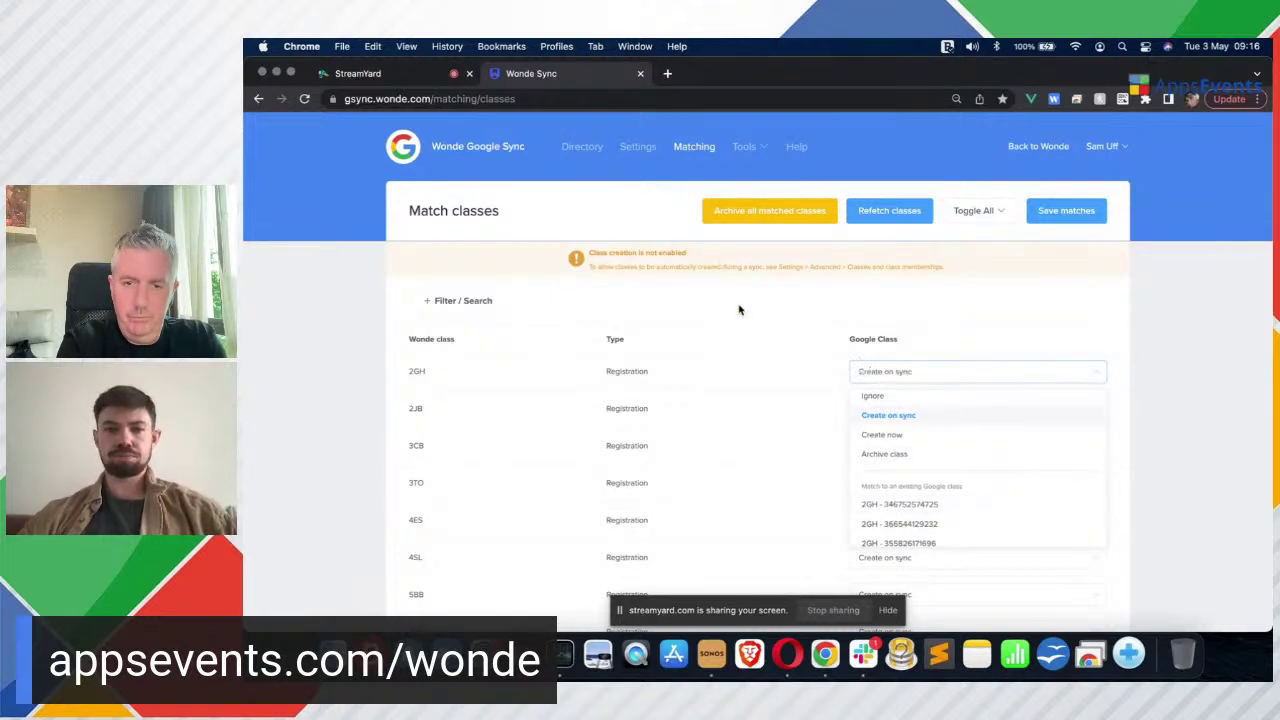
Leave class matching and open the User directory
click(258, 99)
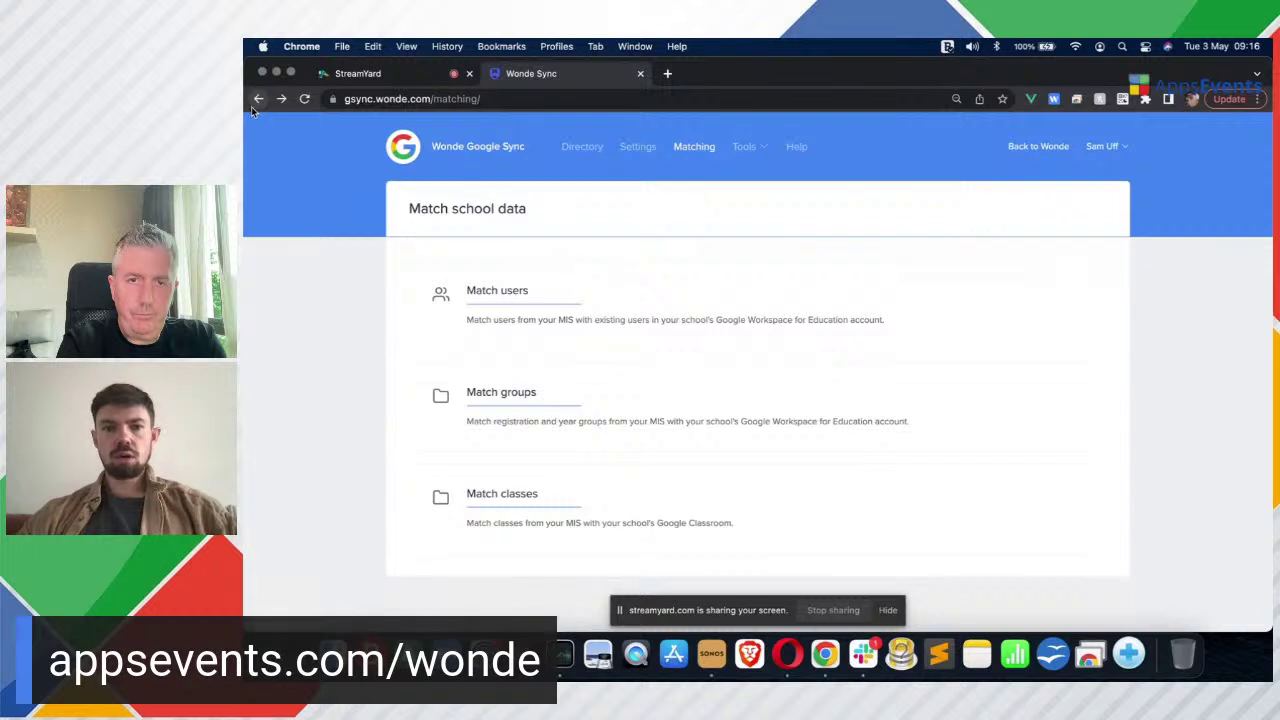
click(582, 147)
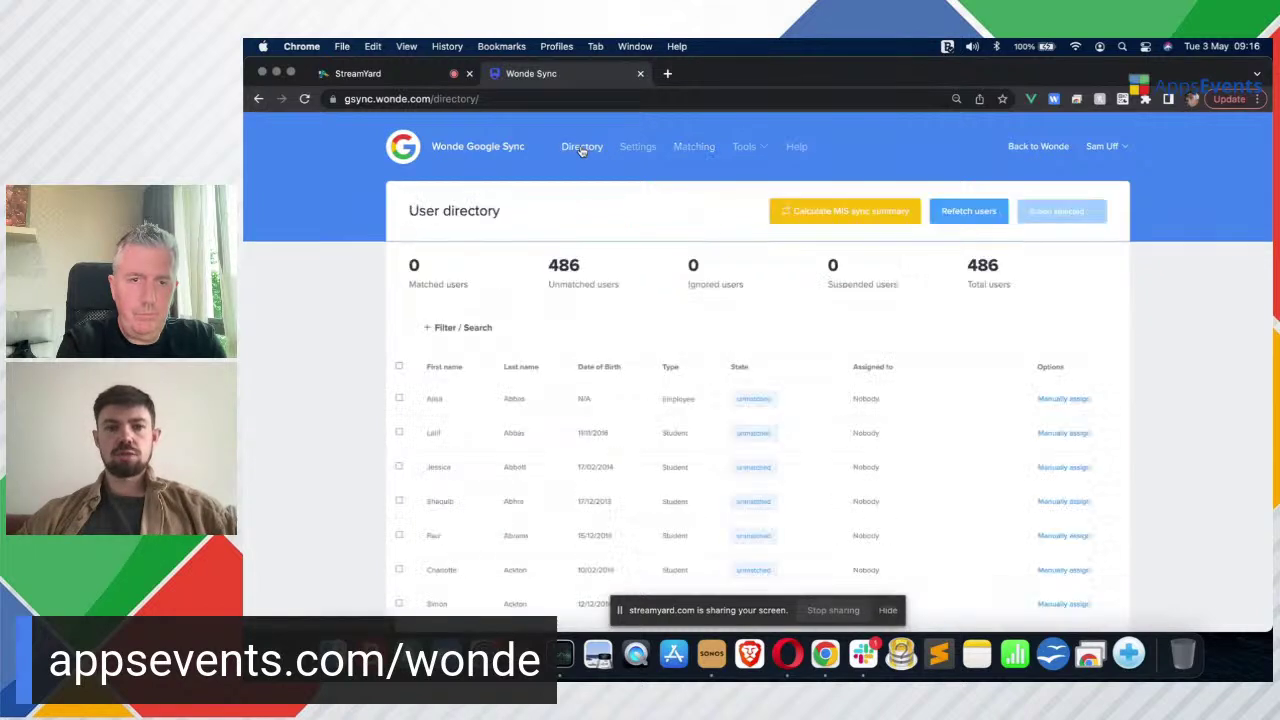